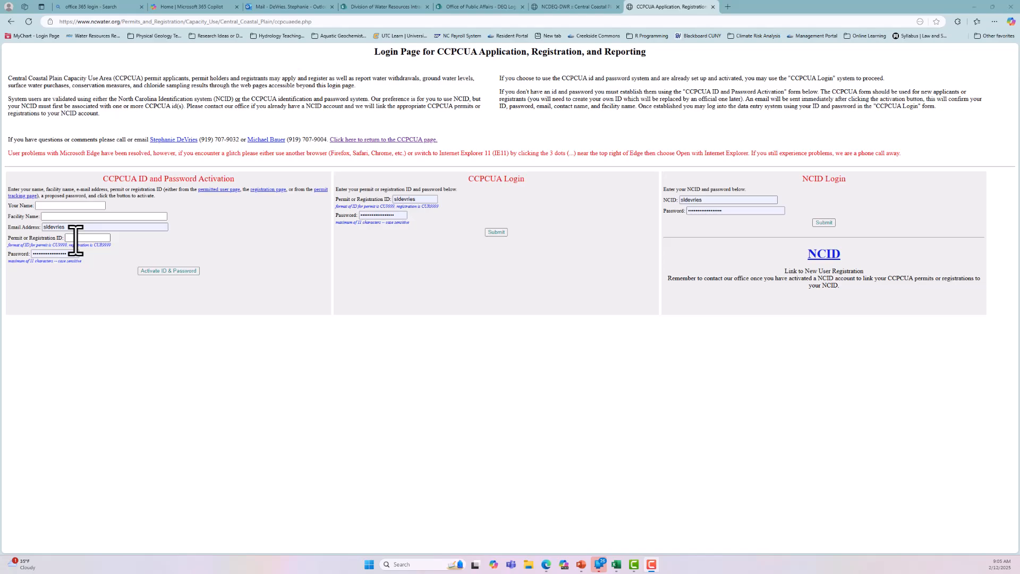
{"action": "left_click", "coordinate": [37, 208]}
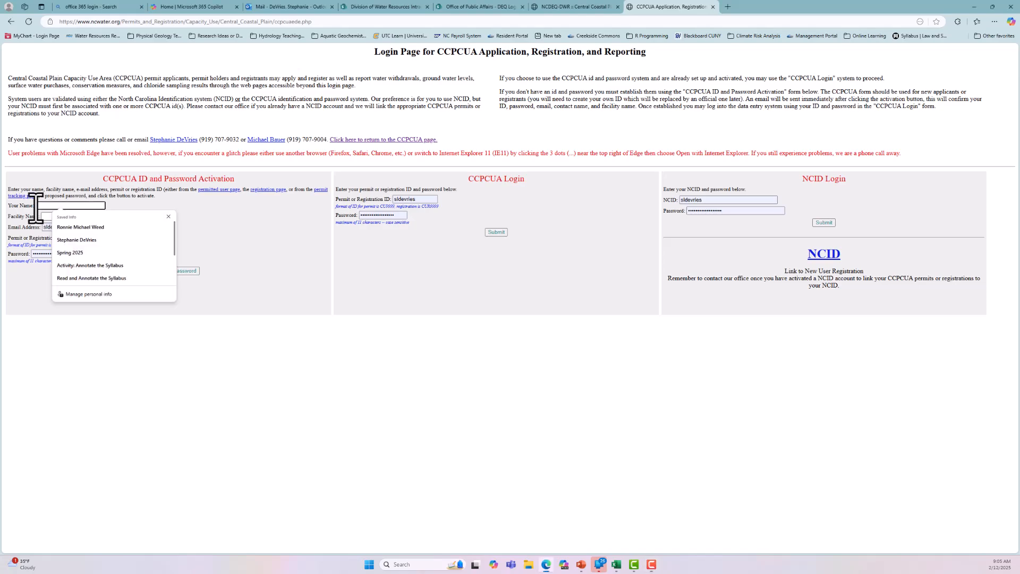
{"action": "left_click", "coordinate": [39, 219]}
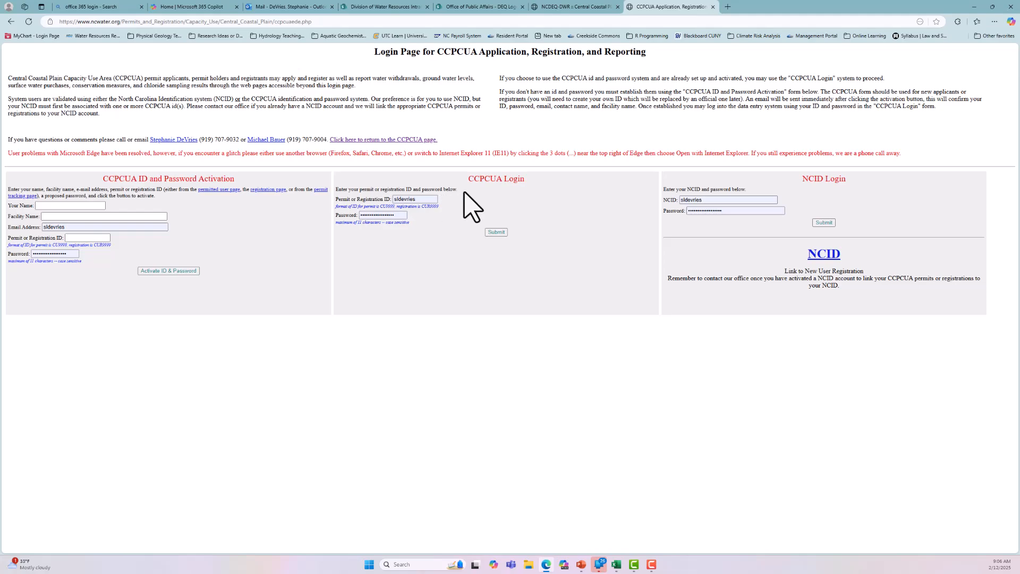
Step: Log in through the CCPCUA Login form with the permit ID and account password, and decline saving the password
{"action": "double_click", "coordinate": [395, 199]}
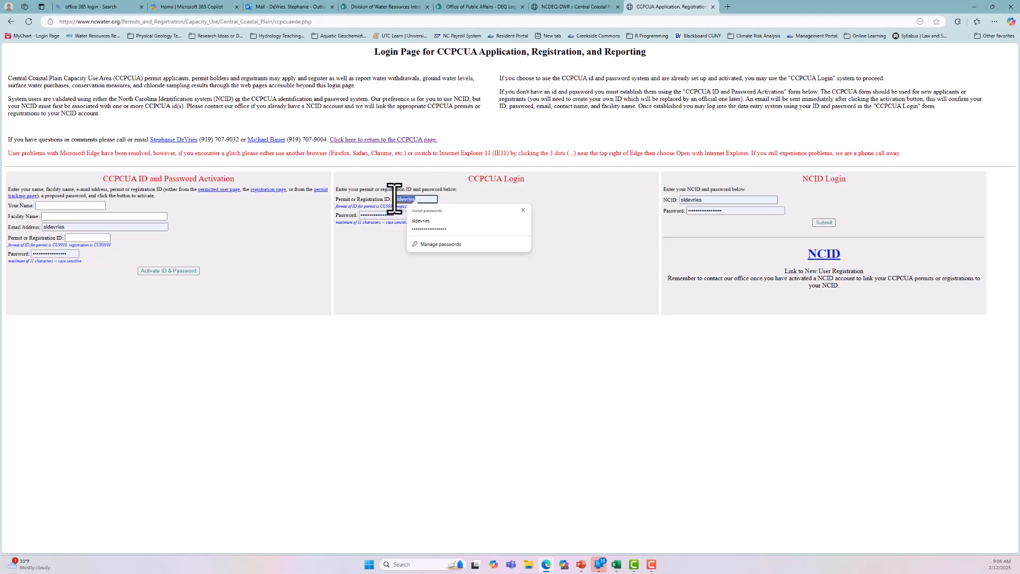
{"action": "type", "text": "CU5001"}
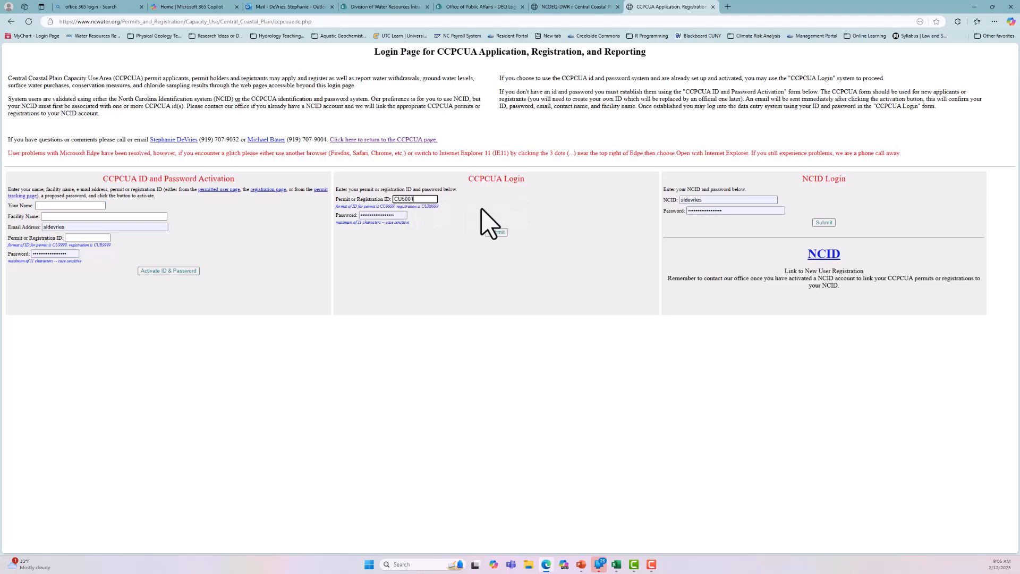
{"action": "left_click", "coordinate": [395, 215]}
{"action": "left_click_drag", "start_coordinate": [395, 215], "coordinate": [334, 210]}
{"action": "type", "text": "••••"}
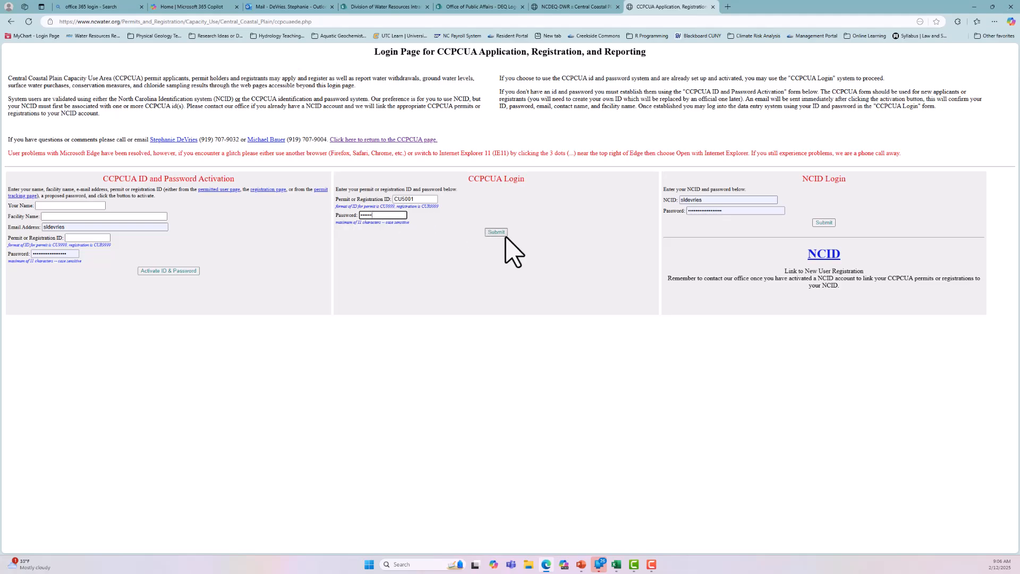
{"action": "left_click", "coordinate": [497, 233]}
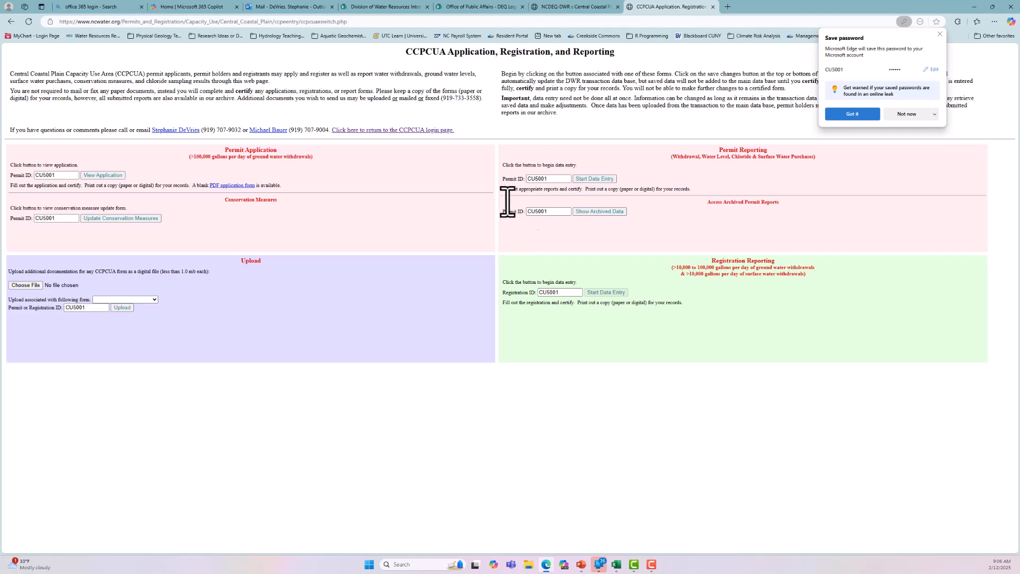
{"action": "left_click", "coordinate": [906, 116]}
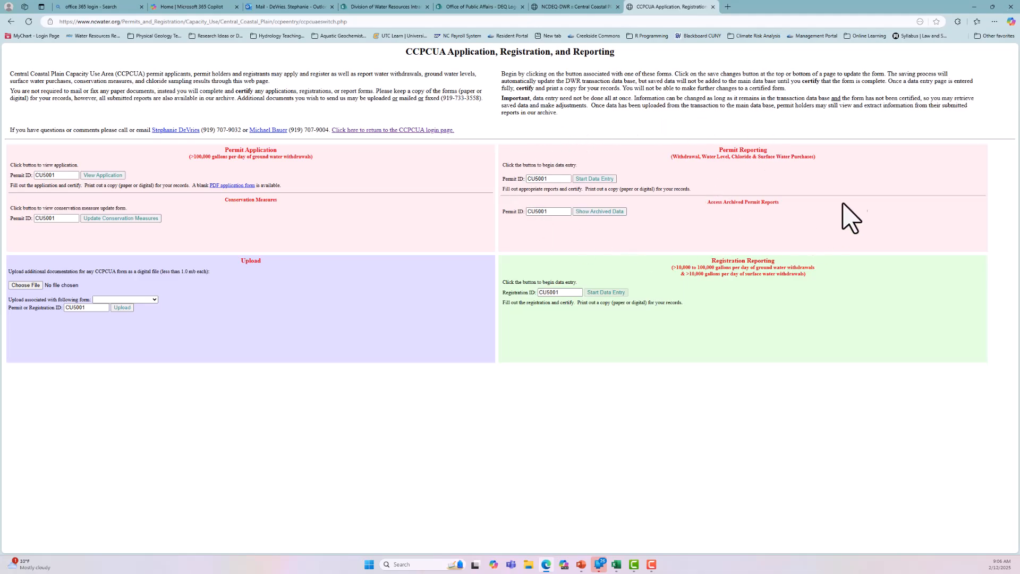
Step: Start permit reporting data entry and set the water withdrawal report's month to January
{"action": "left_click", "coordinate": [553, 179]}
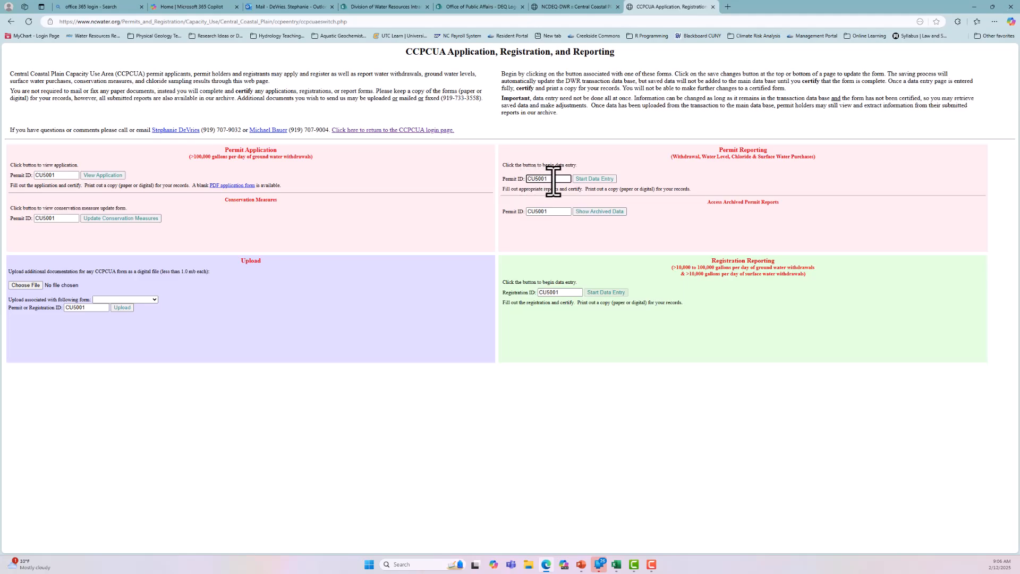
{"action": "left_click", "coordinate": [588, 181]}
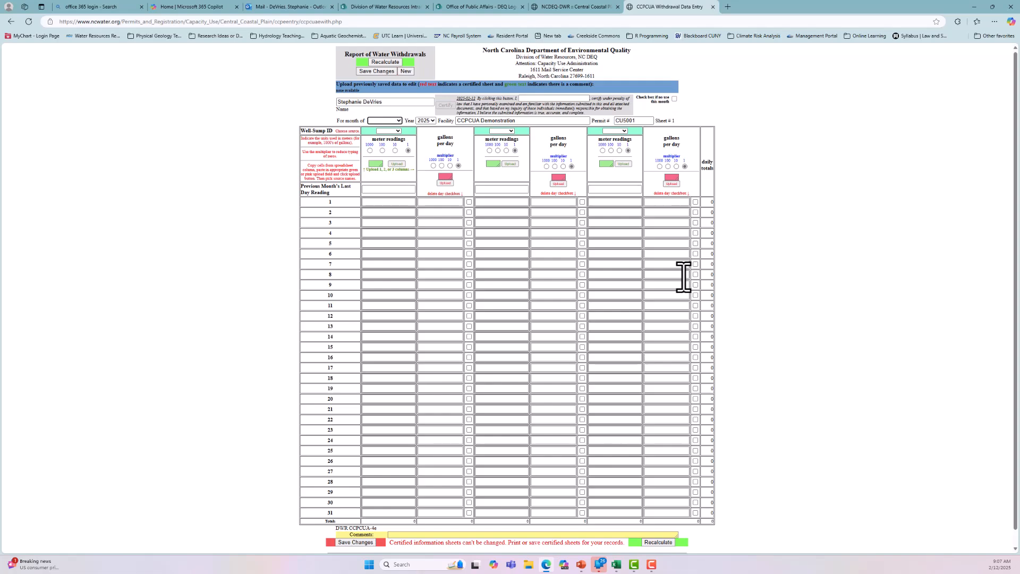
{"action": "scroll", "coordinate": [797, 270], "scroll_direction": "down", "scroll_amount": 1}
{"action": "scroll", "coordinate": [797, 270], "scroll_direction": "down", "scroll_amount": 1}
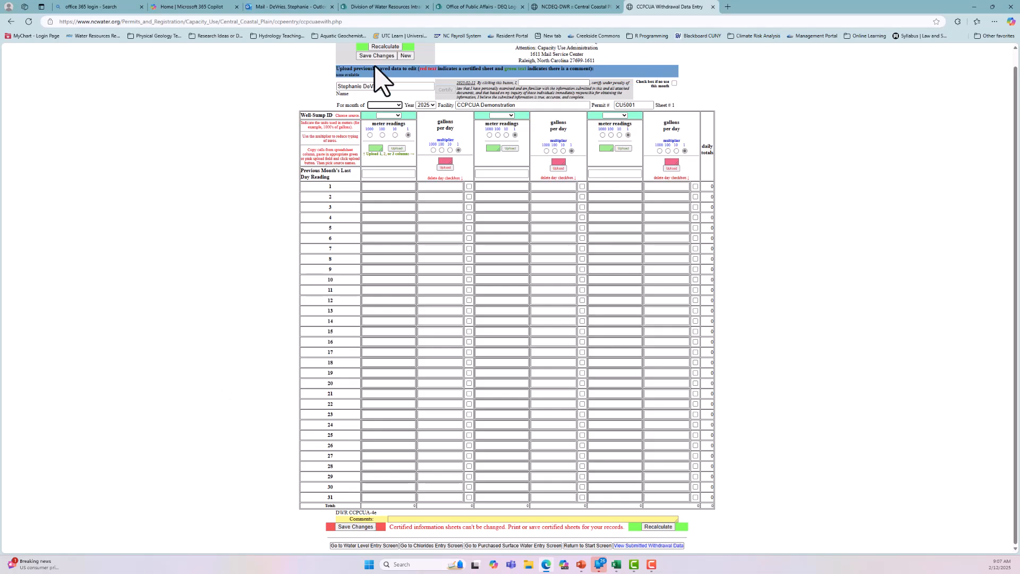
{"action": "left_click", "coordinate": [393, 104]}
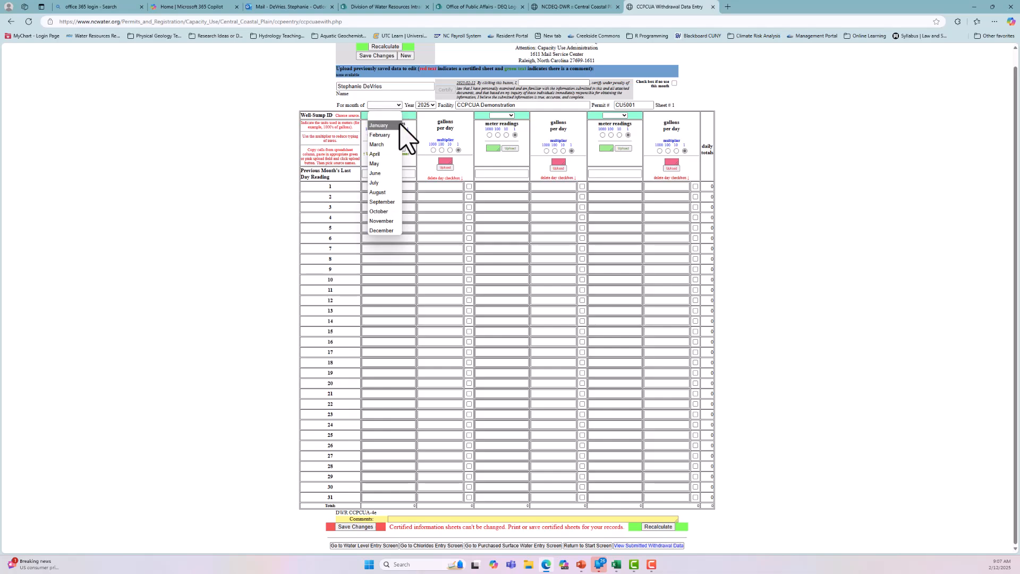
{"action": "left_click", "coordinate": [381, 127]}
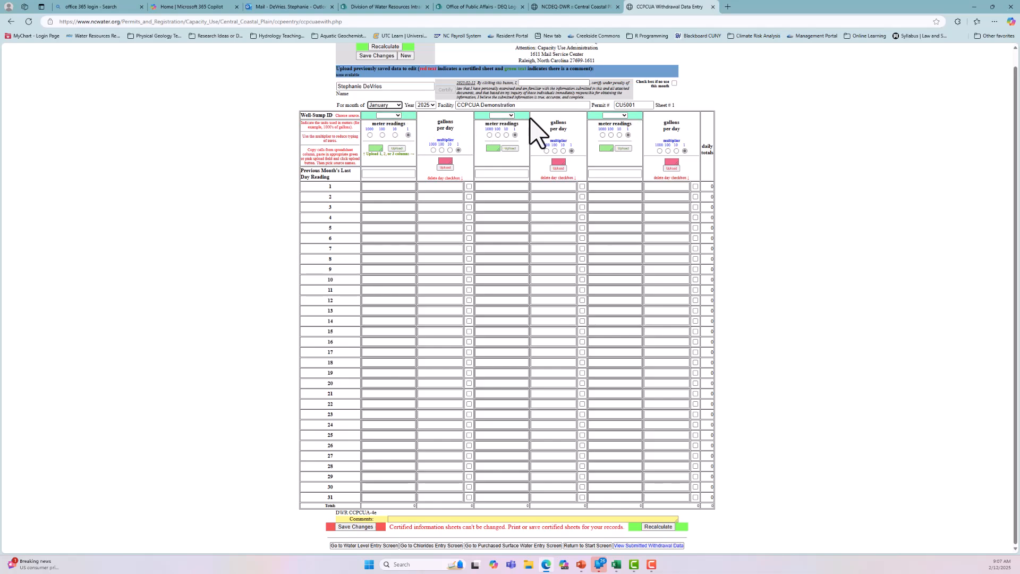
Step: Assign the first listed well as the source of the first column group and the second listed well to the second group
{"action": "left_click", "coordinate": [398, 115]}
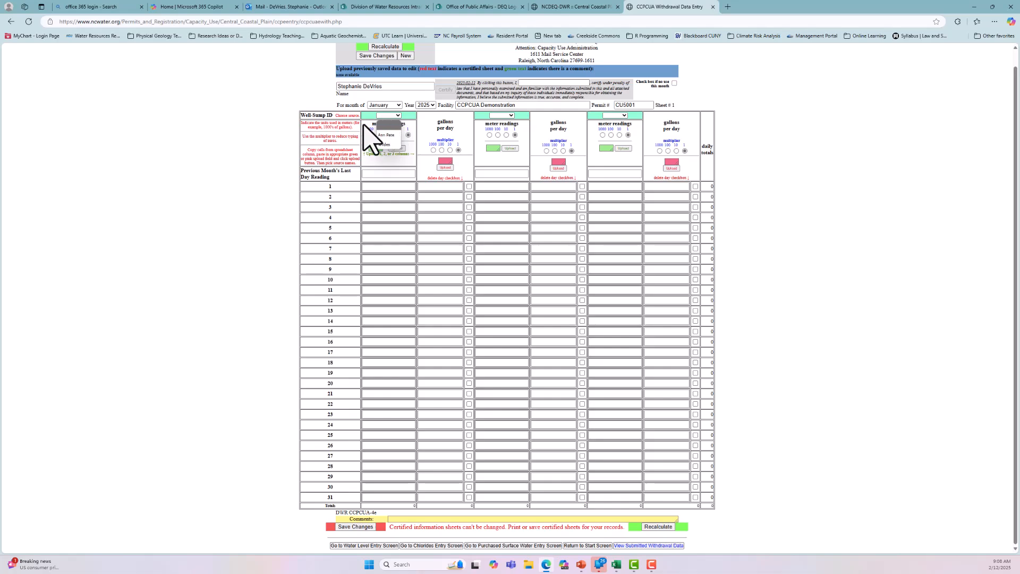
{"action": "left_click", "coordinate": [391, 136]}
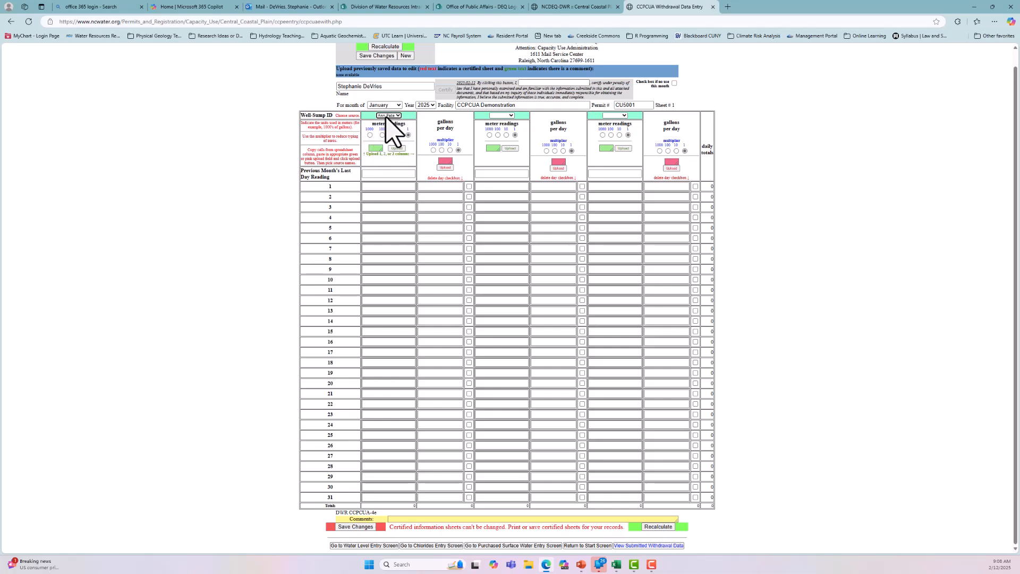
{"action": "left_click", "coordinate": [502, 115]}
{"action": "left_click", "coordinate": [499, 144]}
Step: Switch to the Book1 workbook in Excel and position its window below the withdrawal form's column headers
{"action": "left_click", "coordinate": [619, 570]}
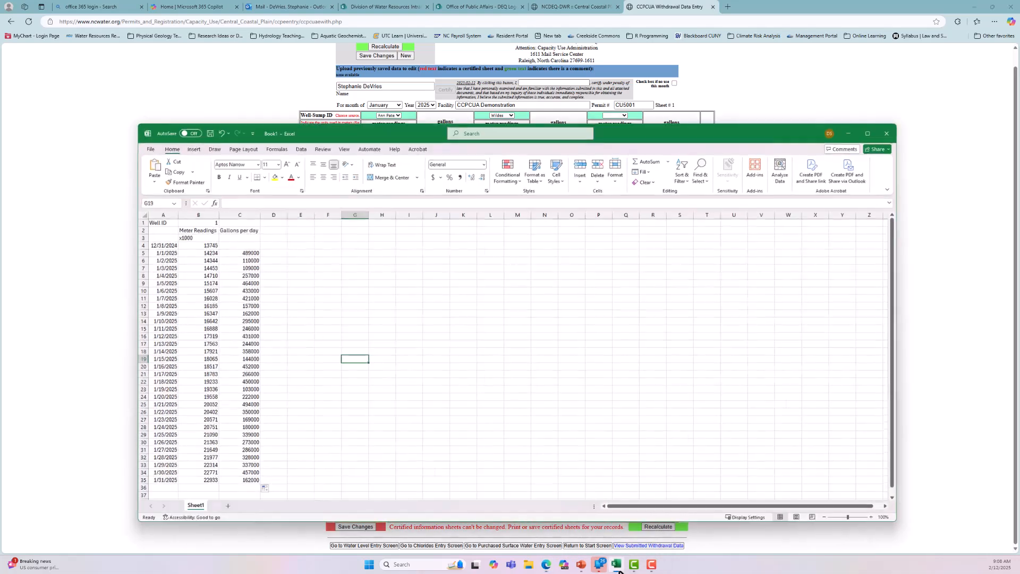
{"action": "left_click", "coordinate": [708, 338]}
{"action": "left_click_drag", "start_coordinate": [760, 138], "coordinate": [783, 95]}
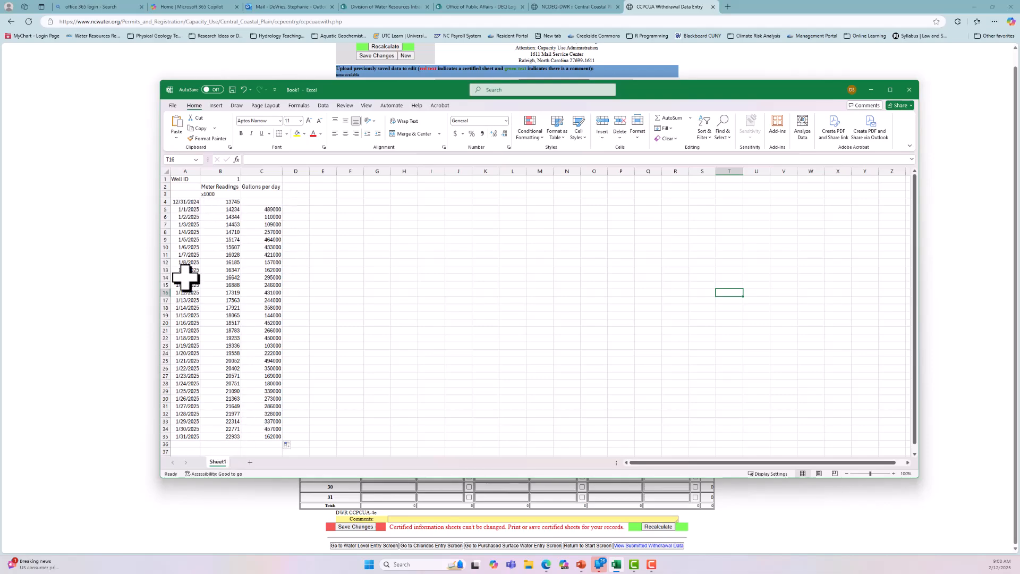
{"action": "left_click_drag", "start_coordinate": [460, 90], "coordinate": [667, 174]}
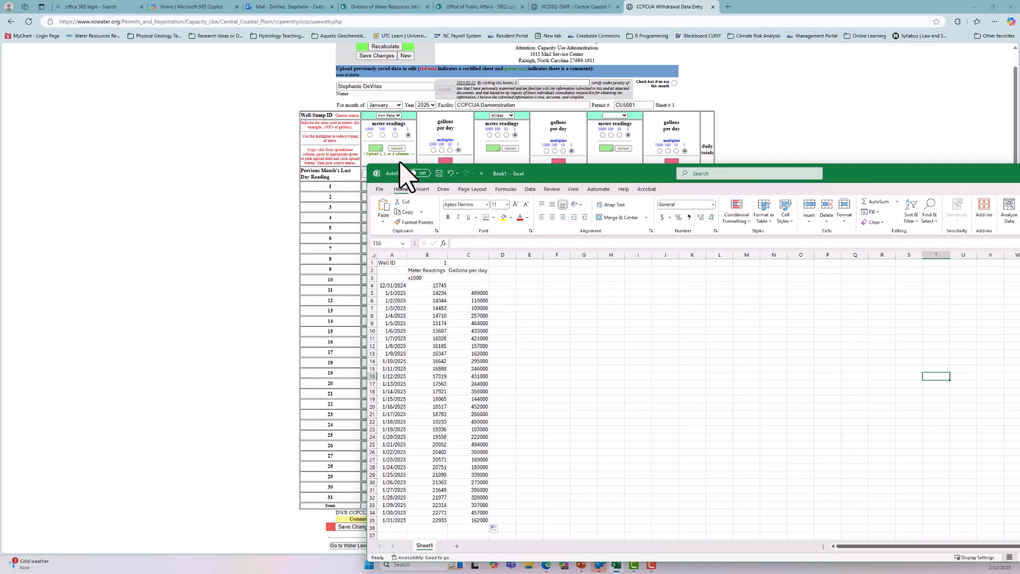
{"action": "left_click_drag", "start_coordinate": [594, 176], "coordinate": [582, 225]}
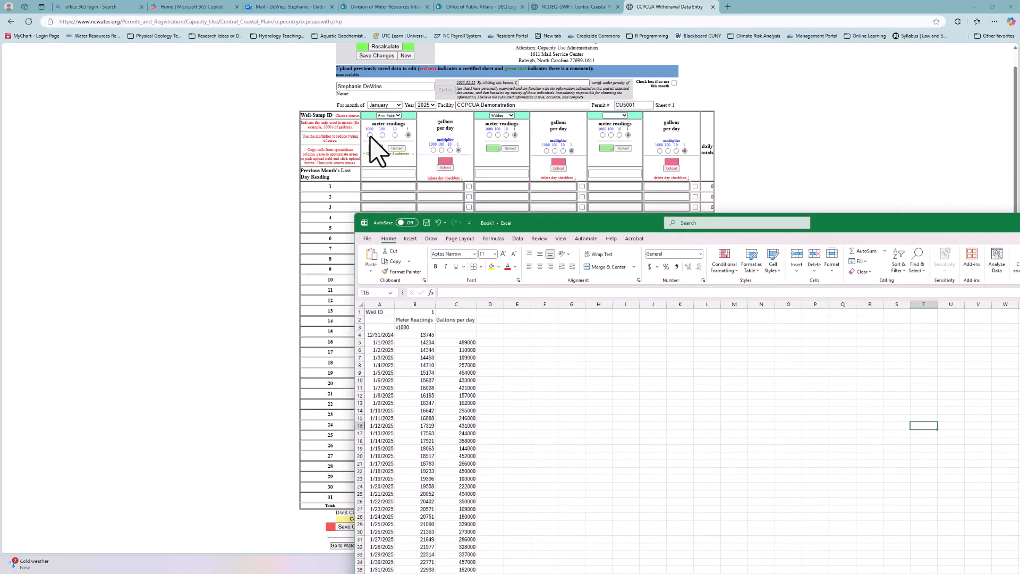
Step: Set the first well's meter reading multiplier to 1000 and enter 13745 as the previous month's last day reading
{"action": "left_click", "coordinate": [371, 137]}
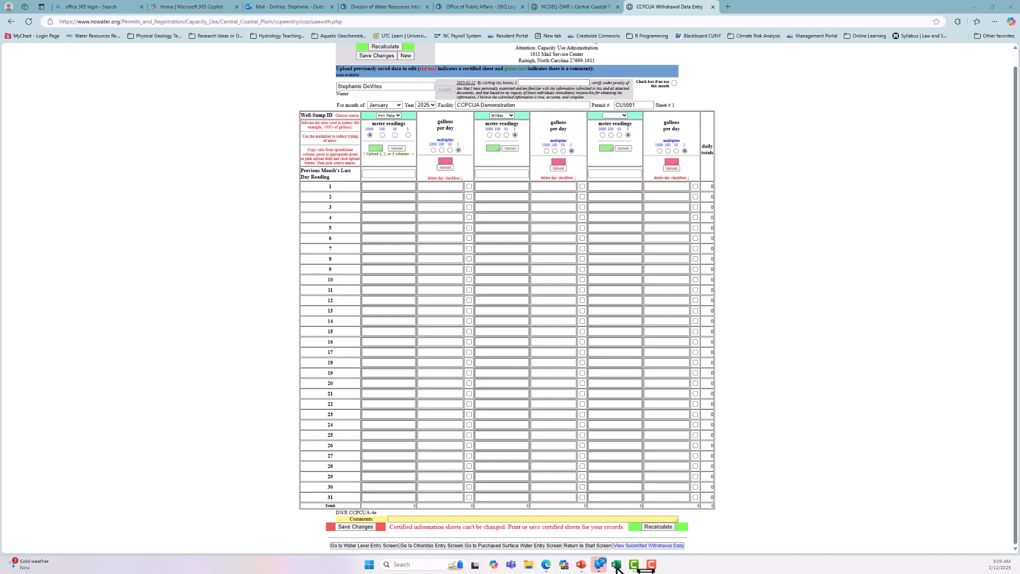
{"action": "left_click", "coordinate": [617, 568]}
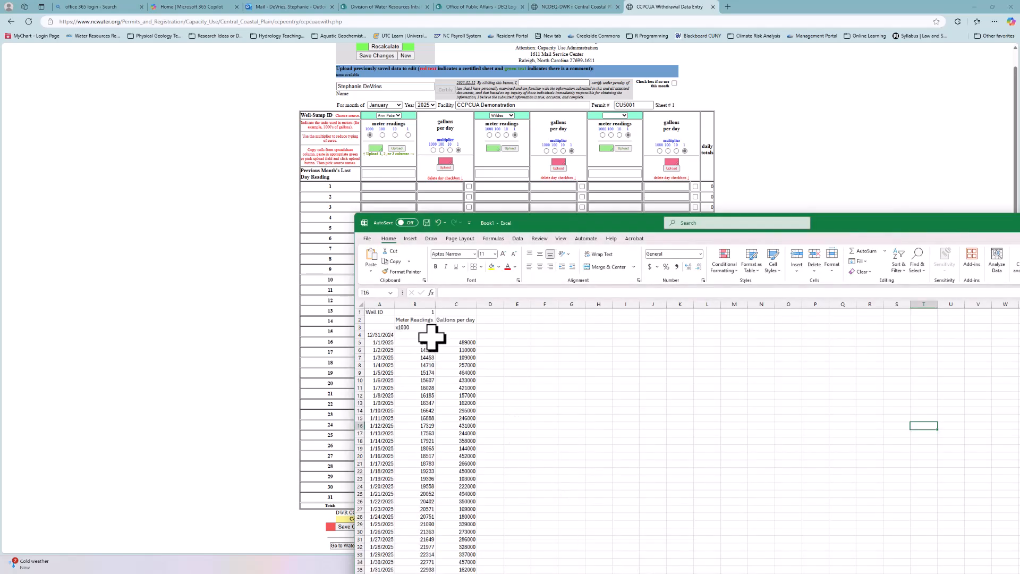
{"action": "left_click", "coordinate": [396, 172]}
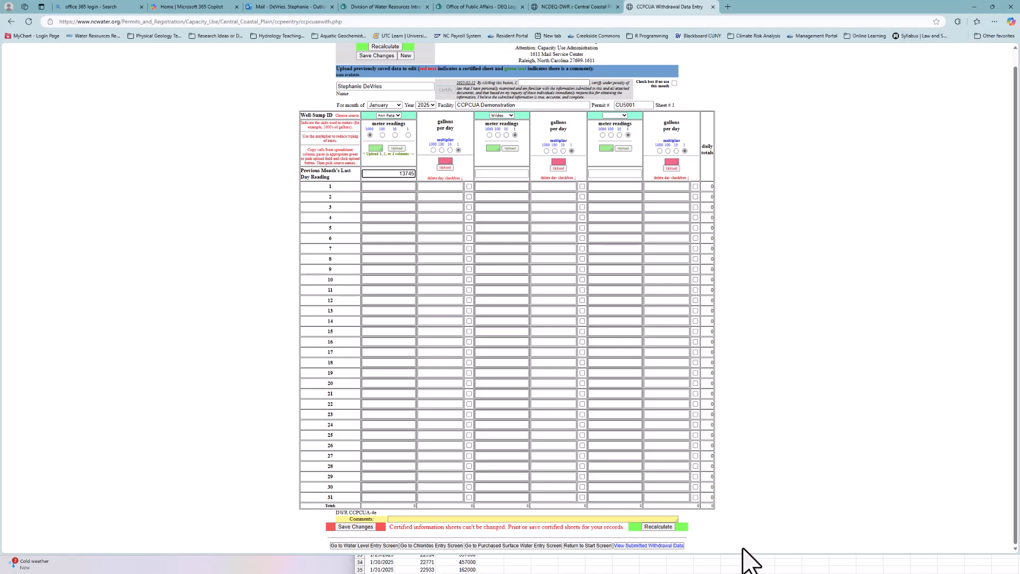
Step: Copy the January 1–31 meter readings, cells B5:B35, from the Excel workbook and minimize its window
{"action": "left_click", "coordinate": [744, 565]}
{"action": "left_click_drag", "start_coordinate": [417, 343], "coordinate": [416, 568]}
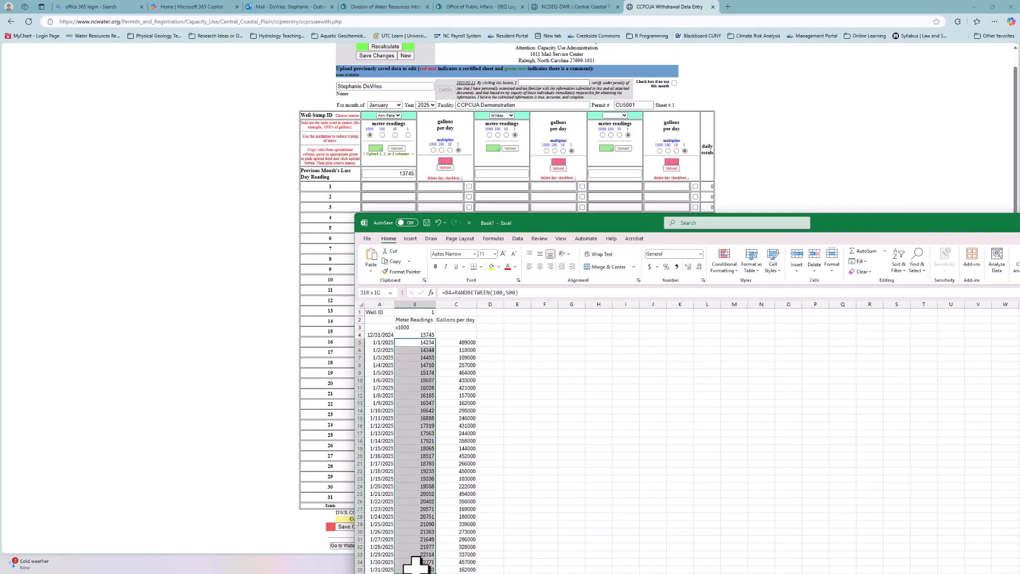
{"action": "key", "text": "ctrl+c"}
{"action": "left_click_drag", "start_coordinate": [929, 223], "coordinate": [632, 264]}
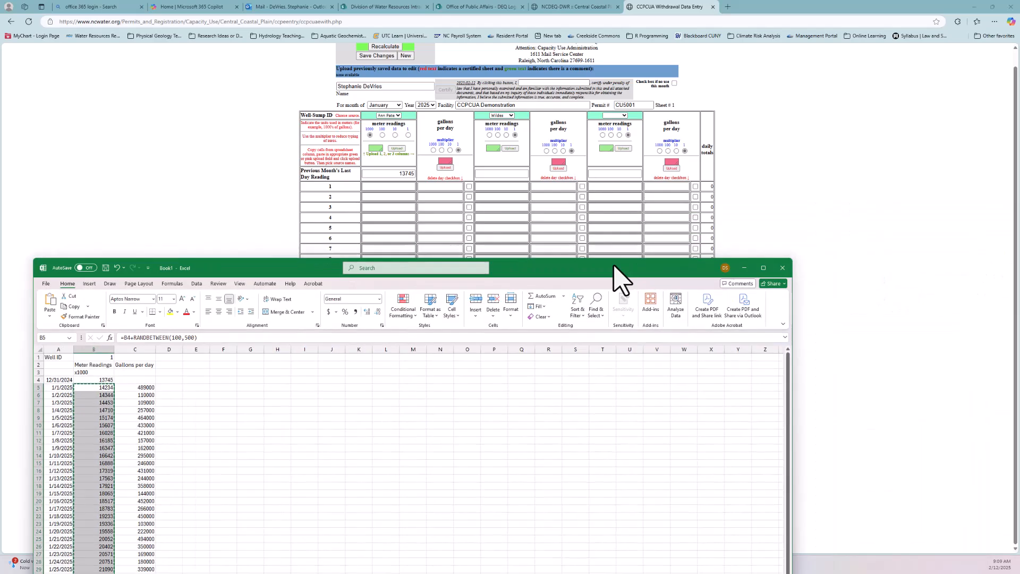
{"action": "left_click", "coordinate": [745, 268]}
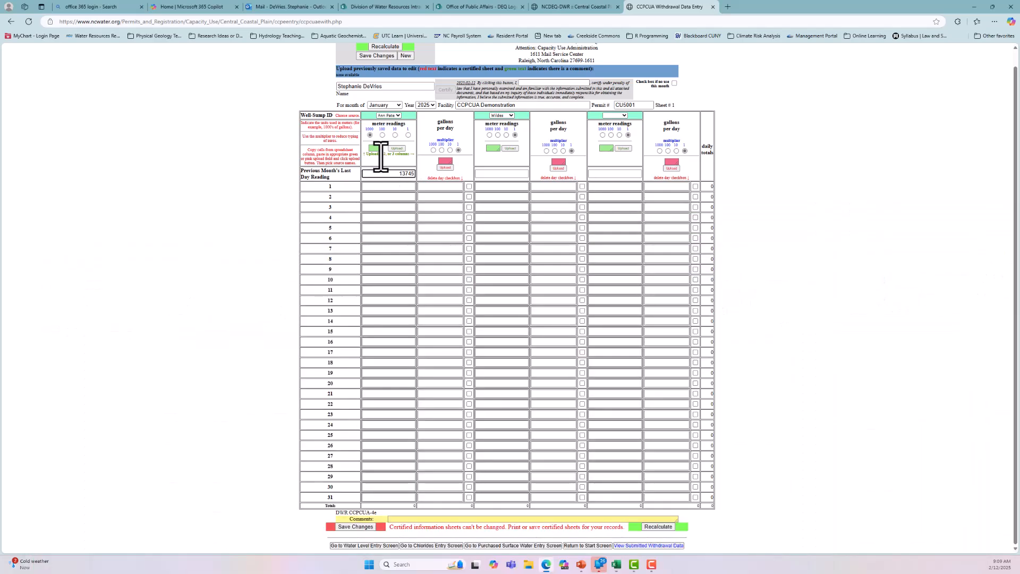
Step: Enlarge the first well's green meter readings box, paste the copied readings without a trailing blank line, and upload them
{"action": "left_click_drag", "start_coordinate": [381, 150], "coordinate": [408, 171]}
{"action": "left_click", "coordinate": [392, 157]}
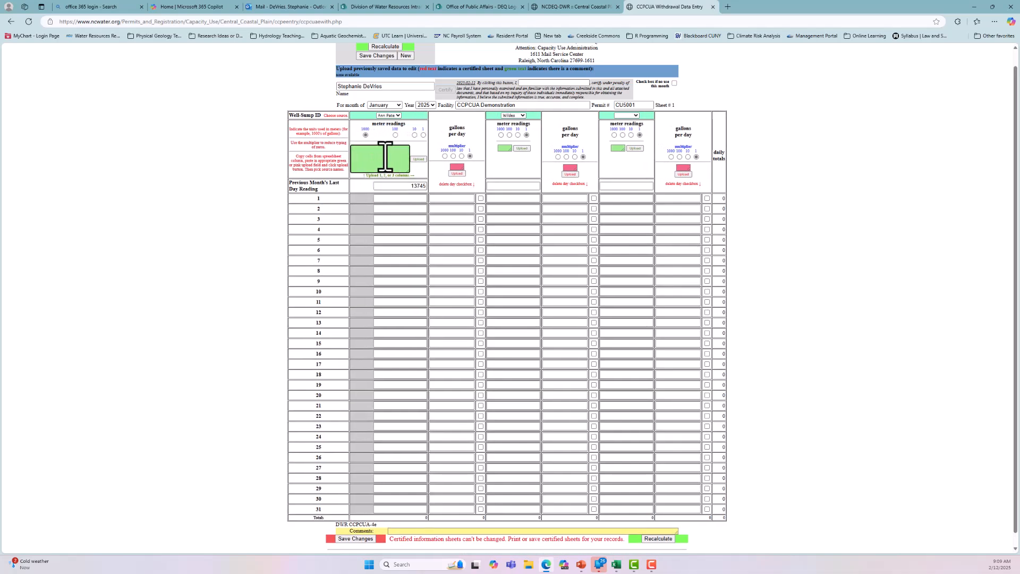
{"action": "right_click", "coordinate": [385, 157]}
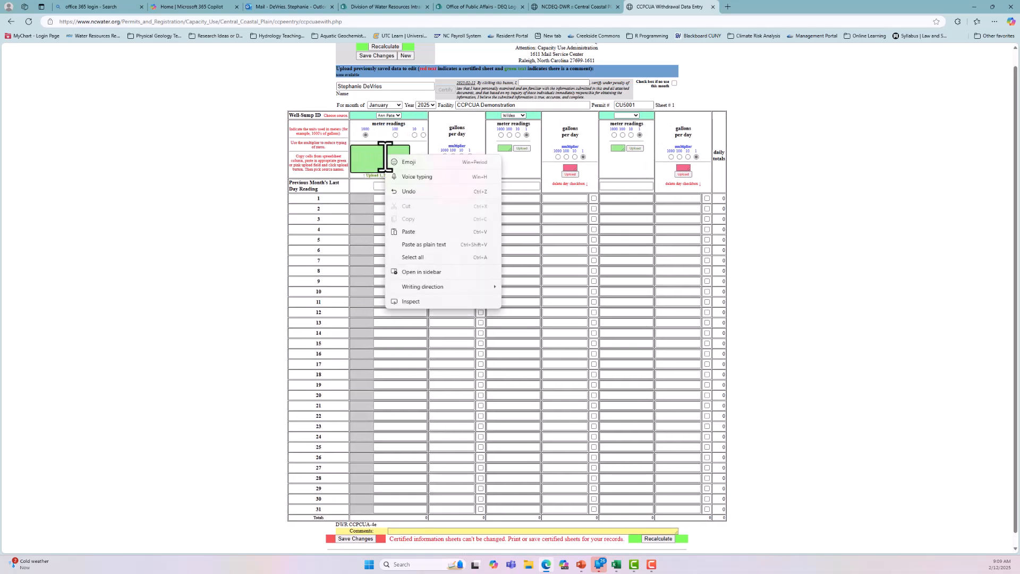
{"action": "left_click", "coordinate": [410, 232]}
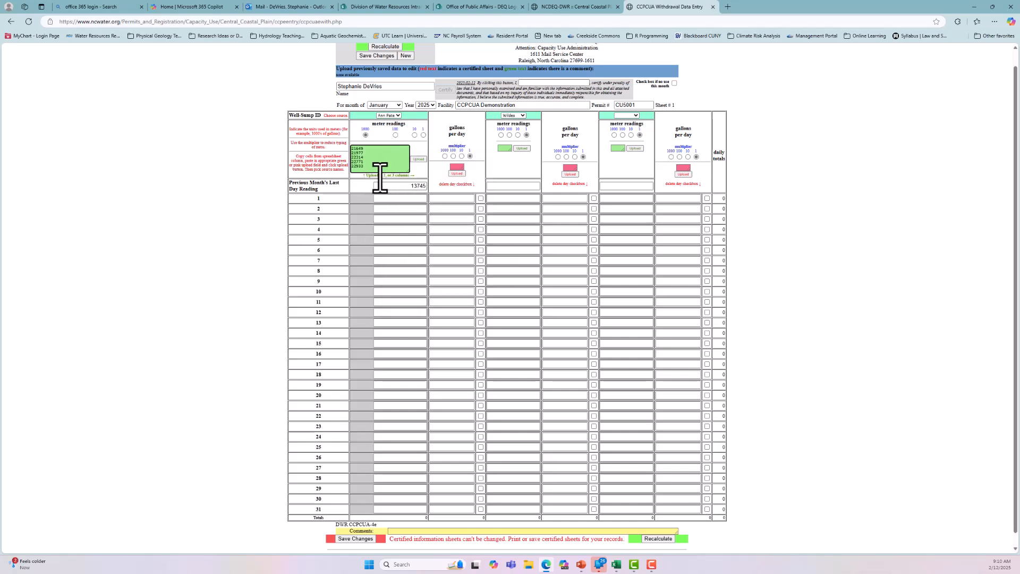
{"action": "key", "text": "BackSpace"}
Step: Recalculate the withdrawal sheet to fill in the first well's gallons per day from its meter readings
{"action": "scroll", "coordinate": [371, 154], "scroll_direction": "up", "scroll_amount": 1}
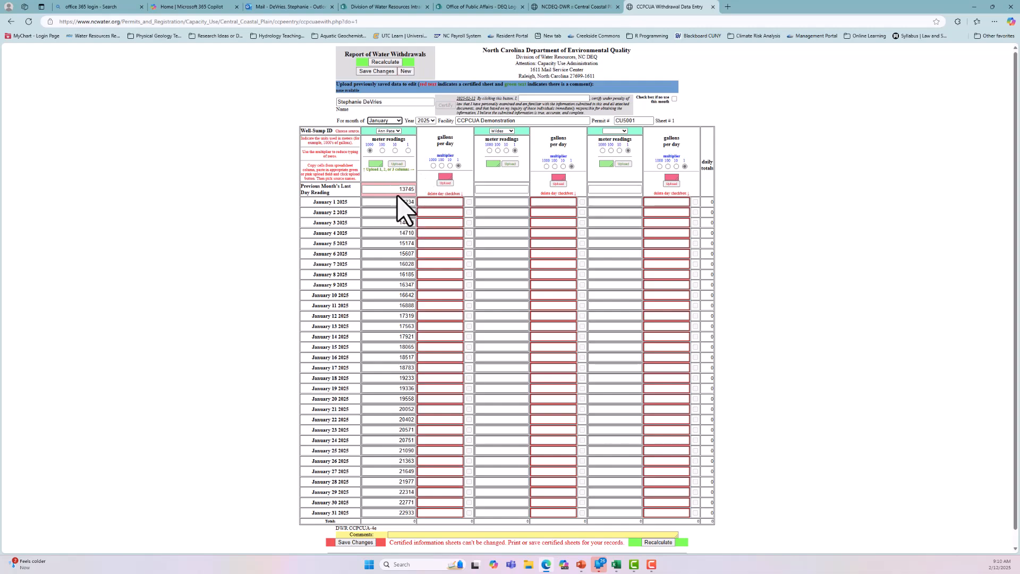
{"action": "scroll", "coordinate": [413, 239], "scroll_direction": "down", "scroll_amount": 1}
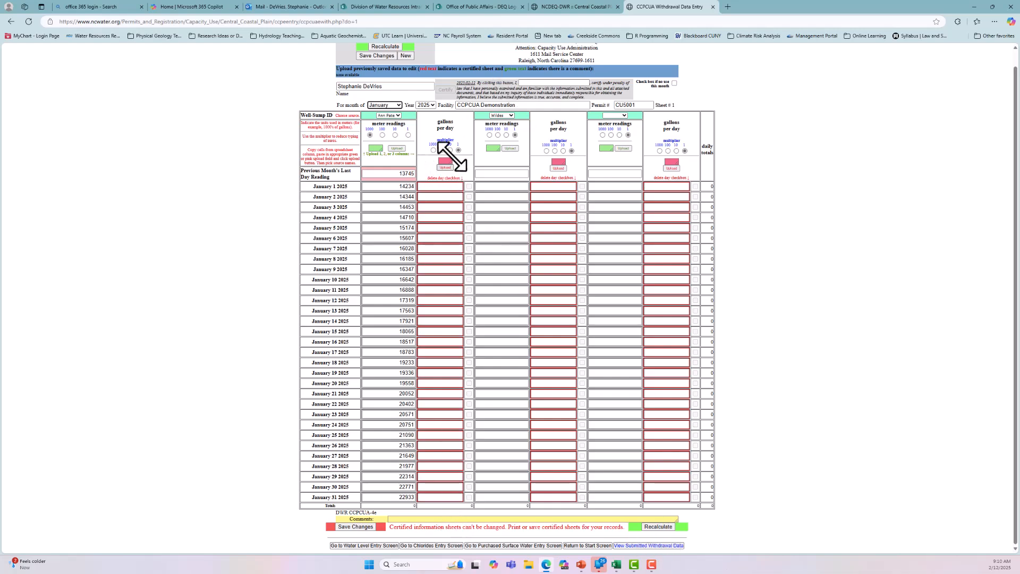
{"action": "left_click", "coordinate": [658, 527]}
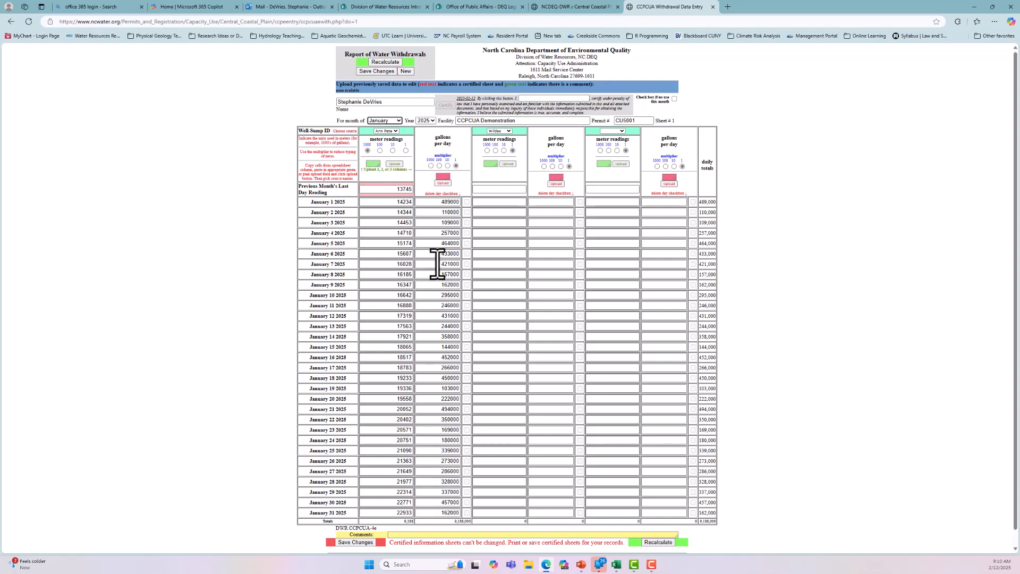
Step: Copy the January gallons-per-day values, cells C5:C35, from the Excel workbook and minimize its window
{"action": "left_click", "coordinate": [617, 568]}
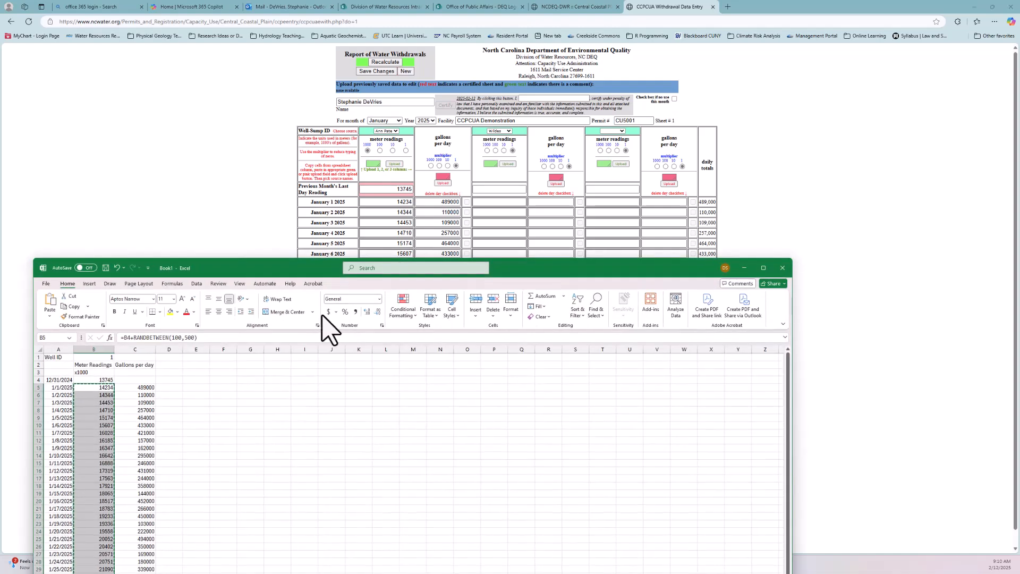
{"action": "left_click_drag", "start_coordinate": [269, 271], "coordinate": [404, 79]}
{"action": "left_click_drag", "start_coordinate": [266, 199], "coordinate": [276, 407]}
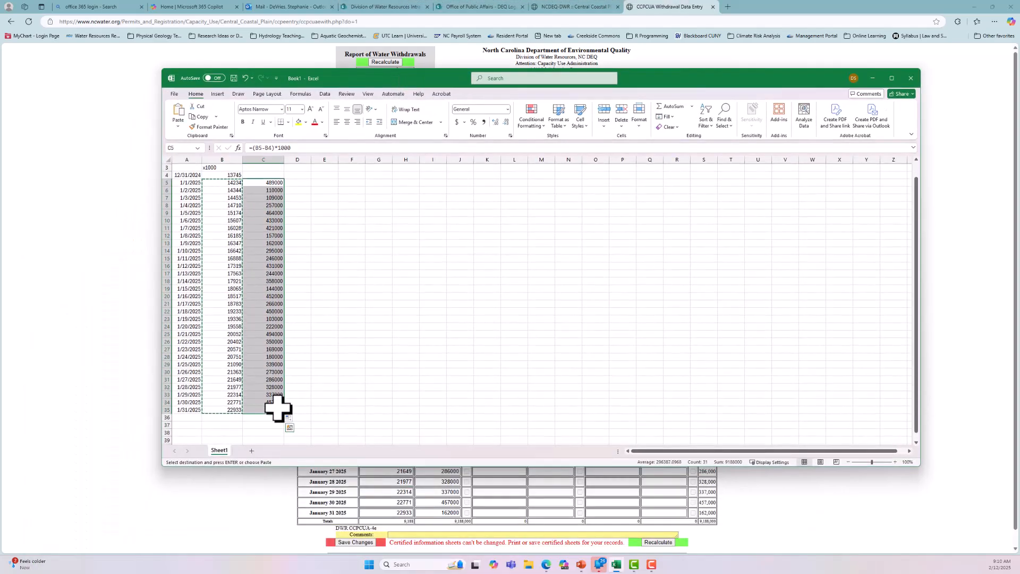
{"action": "key", "text": "ctrl+c"}
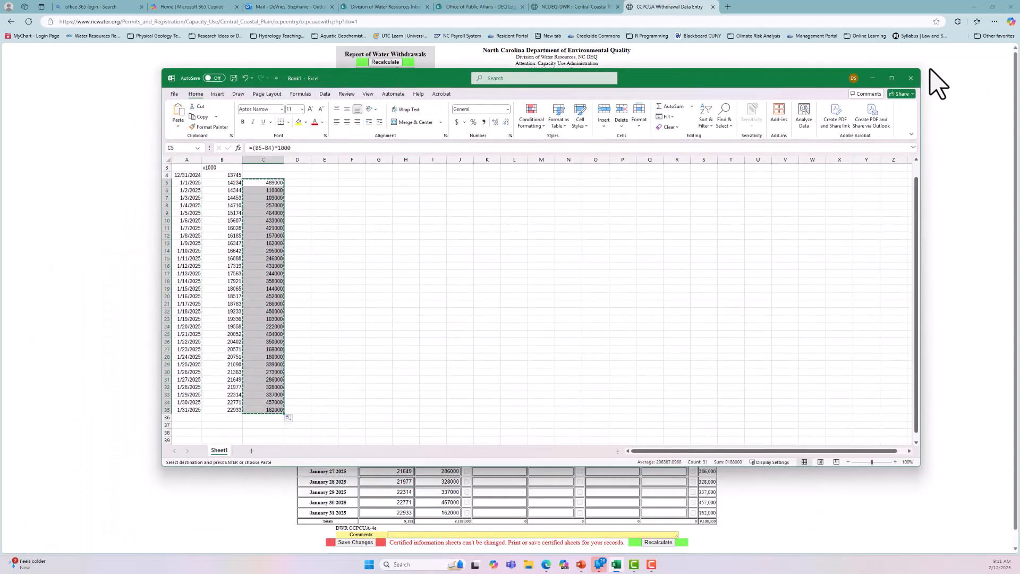
{"action": "left_click", "coordinate": [873, 78]}
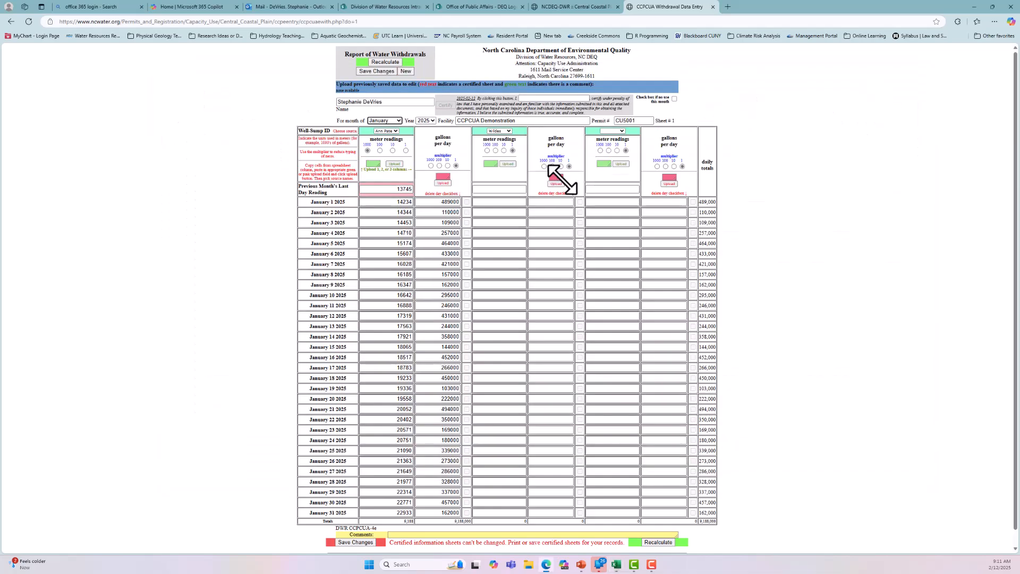
Step: Enlarge the second well's pink gallons per day box, paste the copied January values into it, and upload them
{"action": "left_click_drag", "start_coordinate": [564, 181], "coordinate": [583, 190]}
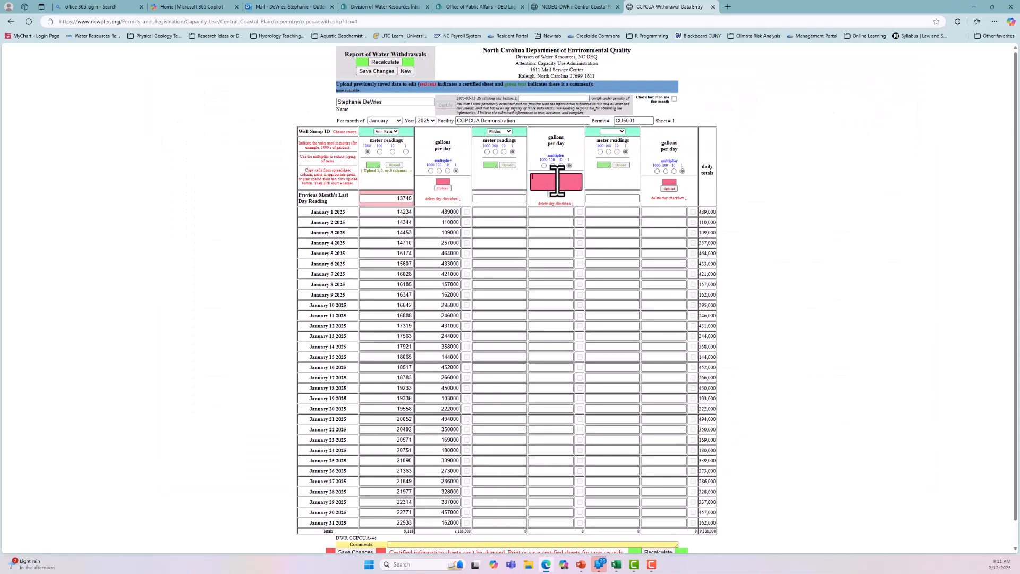
{"action": "left_click", "coordinate": [565, 181]}
{"action": "key", "text": "ctrl+v"}
{"action": "left_click", "coordinate": [556, 195]}
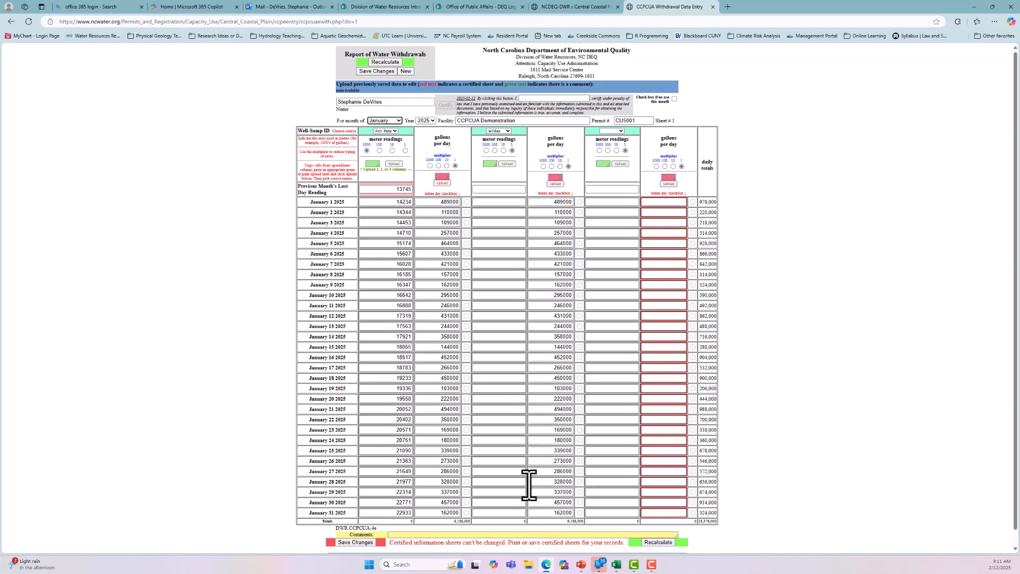
Step: Save the January 2025 withdrawal sheet and reload it from the previously saved data
{"action": "scroll", "coordinate": [528, 454], "scroll_direction": "down", "scroll_amount": 1}
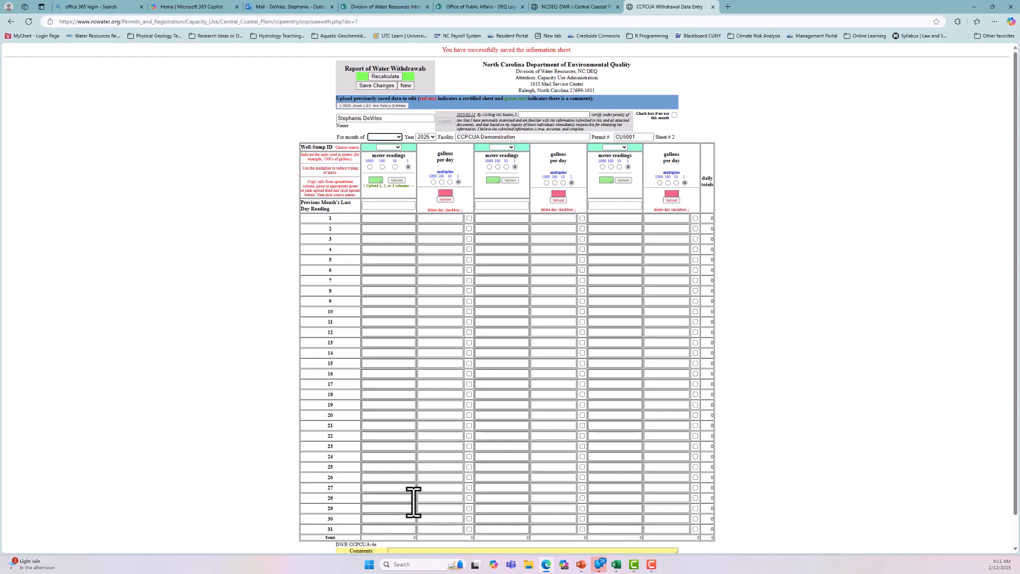
{"action": "scroll", "coordinate": [415, 502], "scroll_direction": "down", "scroll_amount": 2}
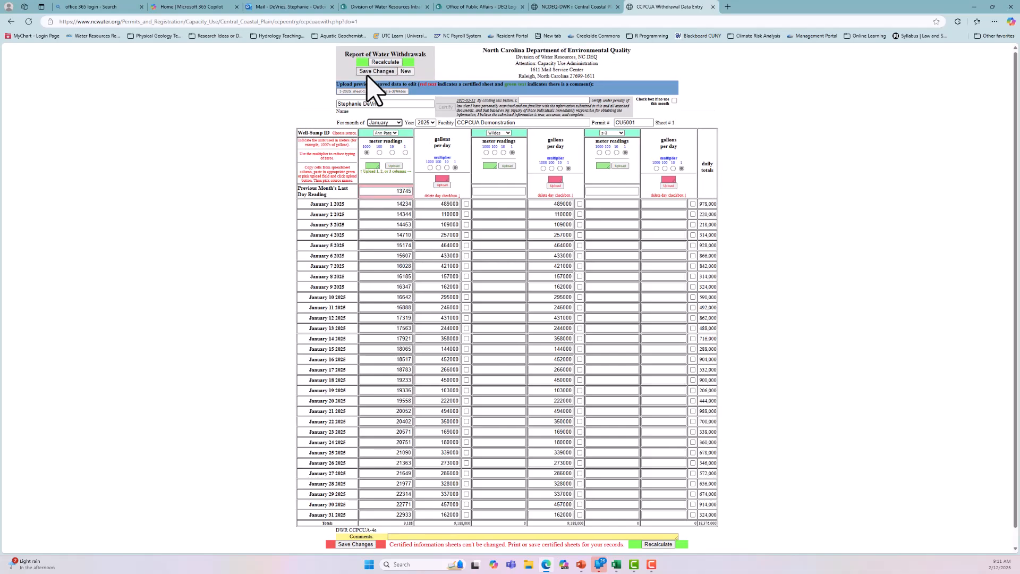
Step: Certify the January withdrawal sheet with the certifier's full name and reload the certified sheet for review
{"action": "scroll", "coordinate": [507, 434], "scroll_direction": "down", "scroll_amount": 1}
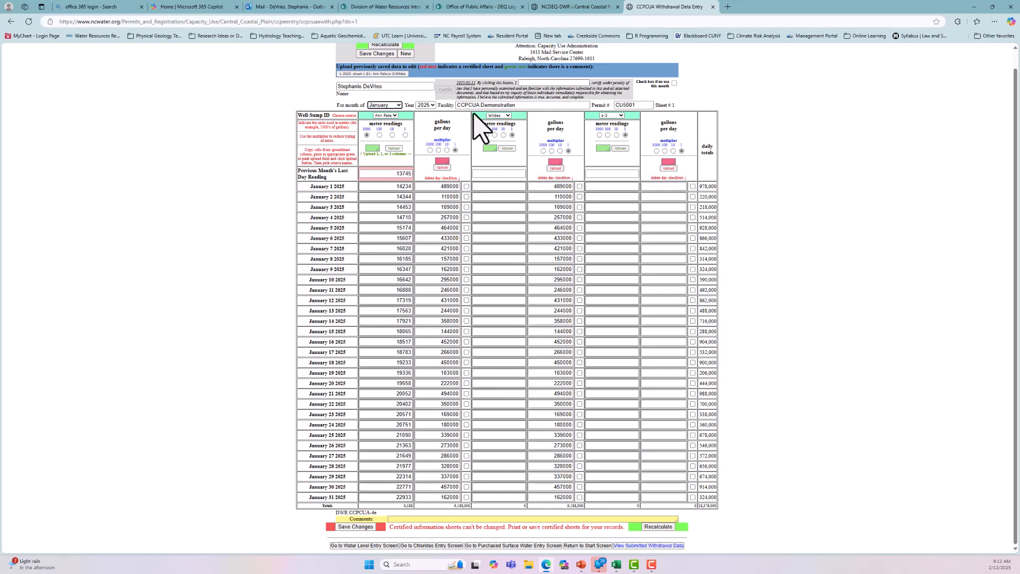
{"action": "left_click", "coordinate": [525, 84]}
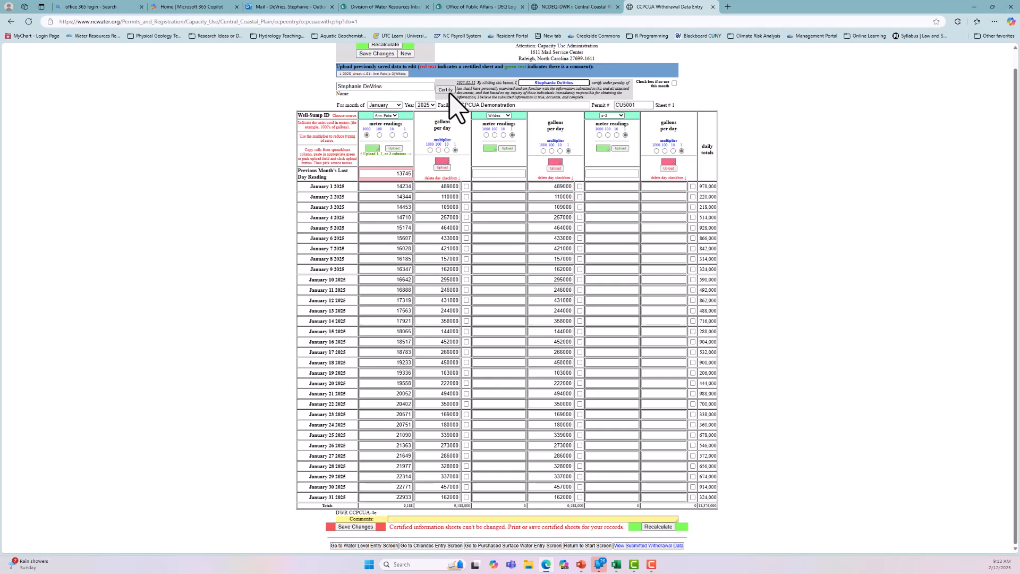
{"action": "left_click", "coordinate": [446, 90]}
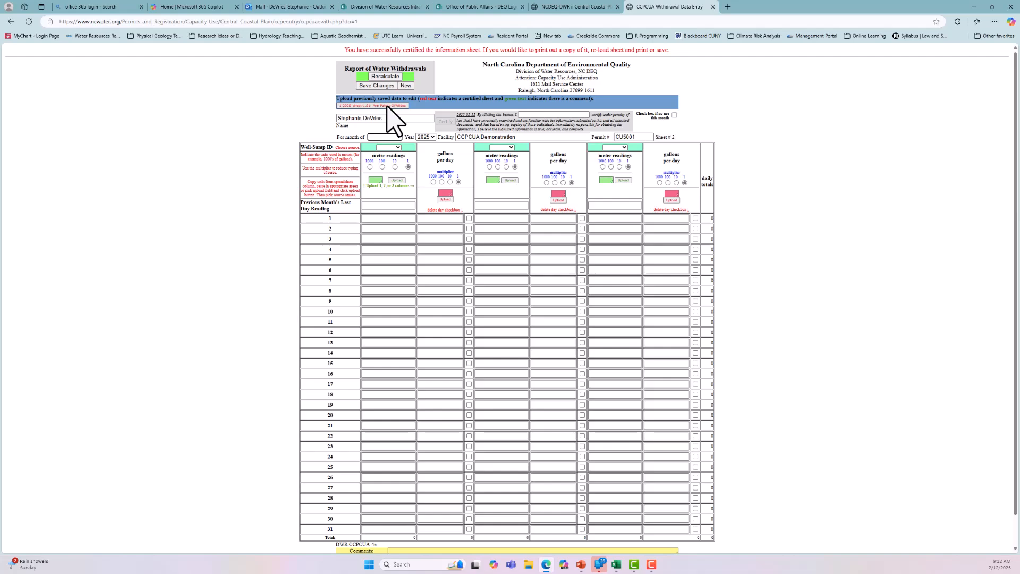
{"action": "left_click", "coordinate": [390, 106]}
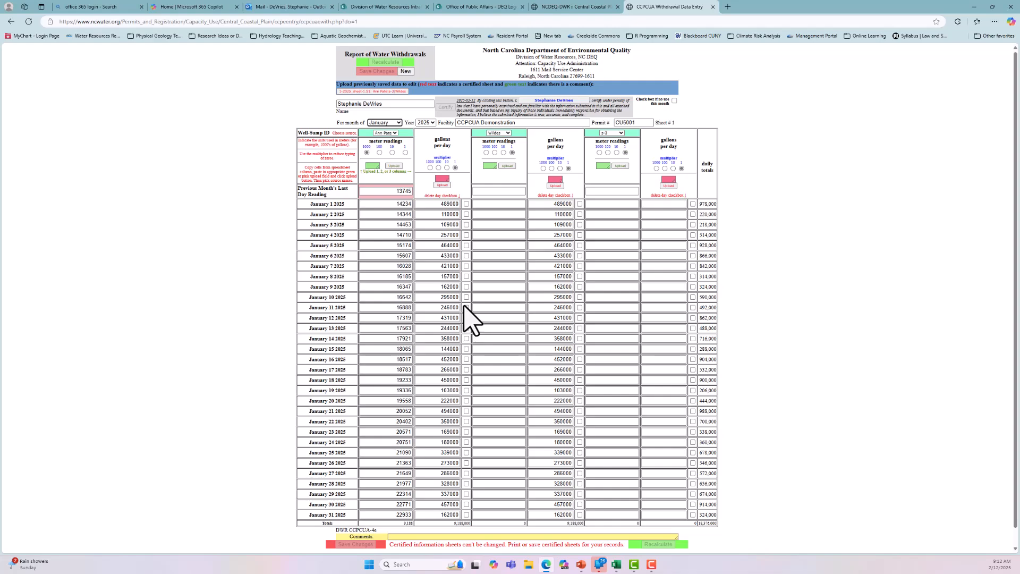
{"action": "scroll", "coordinate": [664, 218], "scroll_direction": "down", "scroll_amount": 1}
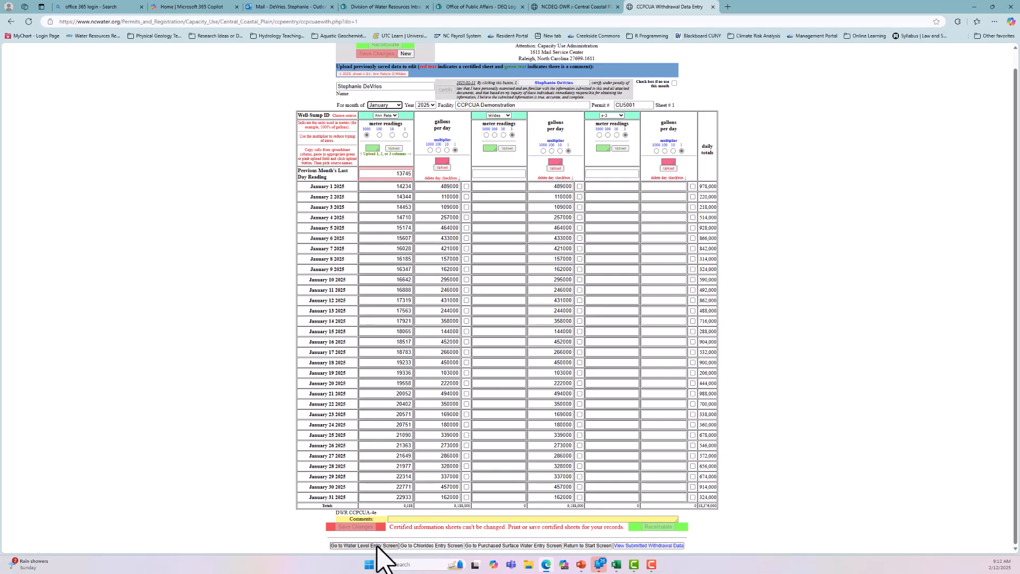
Step: Start a new withdrawal sheet by way of the start screen and set its month to February
{"action": "left_click", "coordinate": [599, 546]}
{"action": "left_click", "coordinate": [606, 179]}
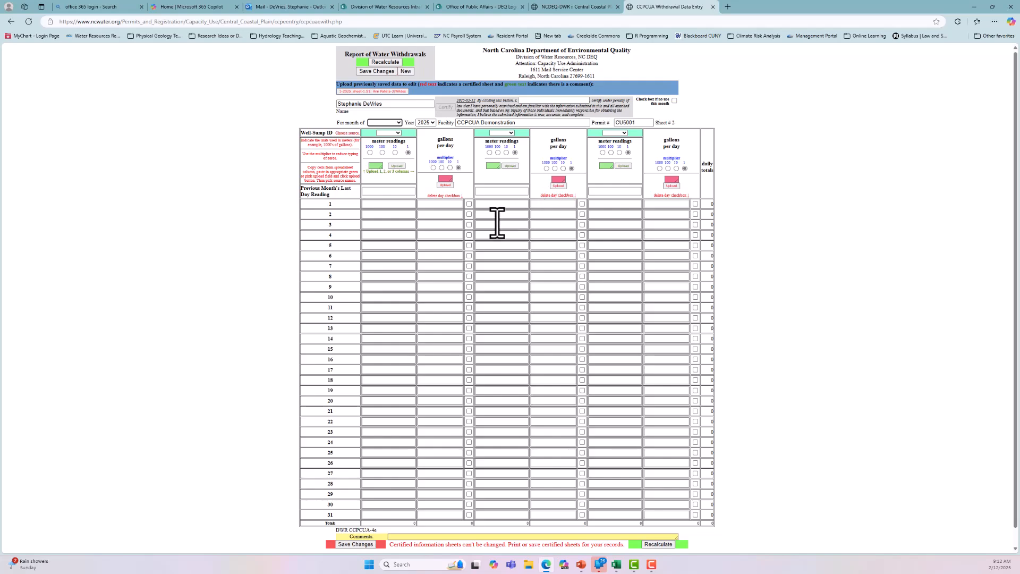
{"action": "left_click", "coordinate": [400, 123]}
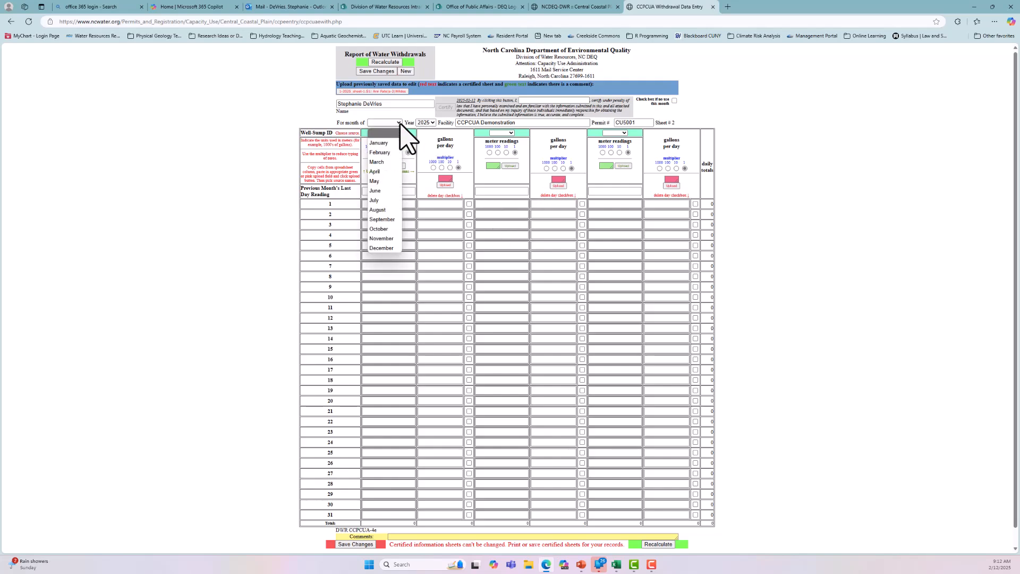
{"action": "left_click", "coordinate": [390, 151]}
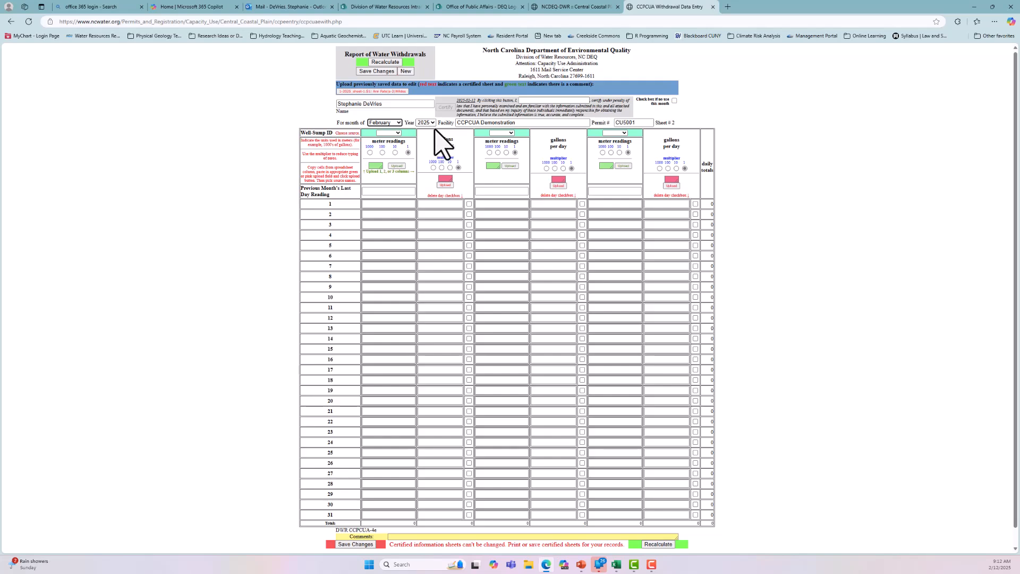
Step: Mark the February sheet as no use this month and assign the two available wells as its first two sources
{"action": "left_click", "coordinate": [675, 101]}
{"action": "left_click", "coordinate": [391, 133]}
{"action": "left_click", "coordinate": [388, 152]}
{"action": "left_click", "coordinate": [502, 133]}
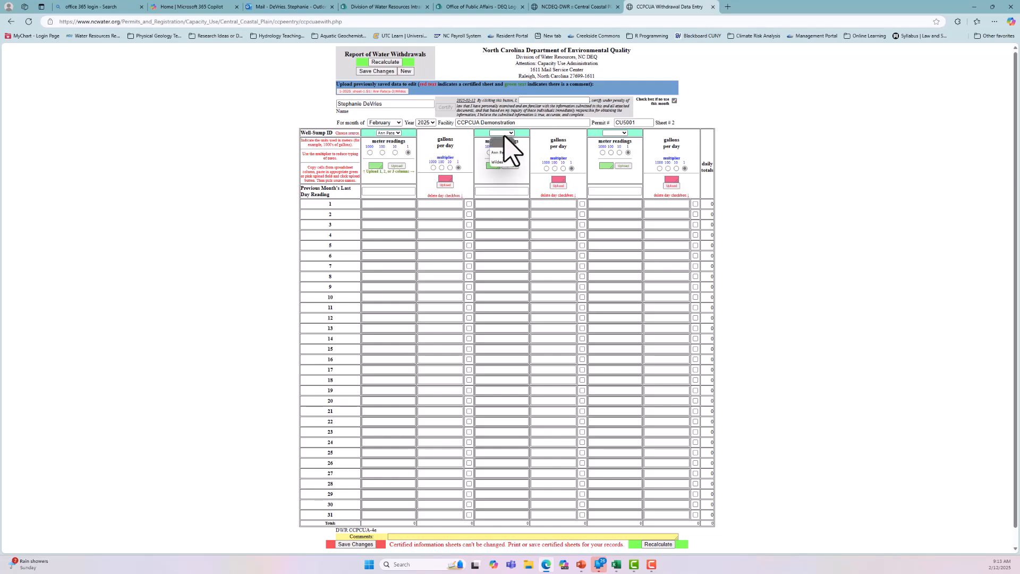
{"action": "left_click", "coordinate": [503, 163]}
{"action": "left_click", "coordinate": [829, 197]}
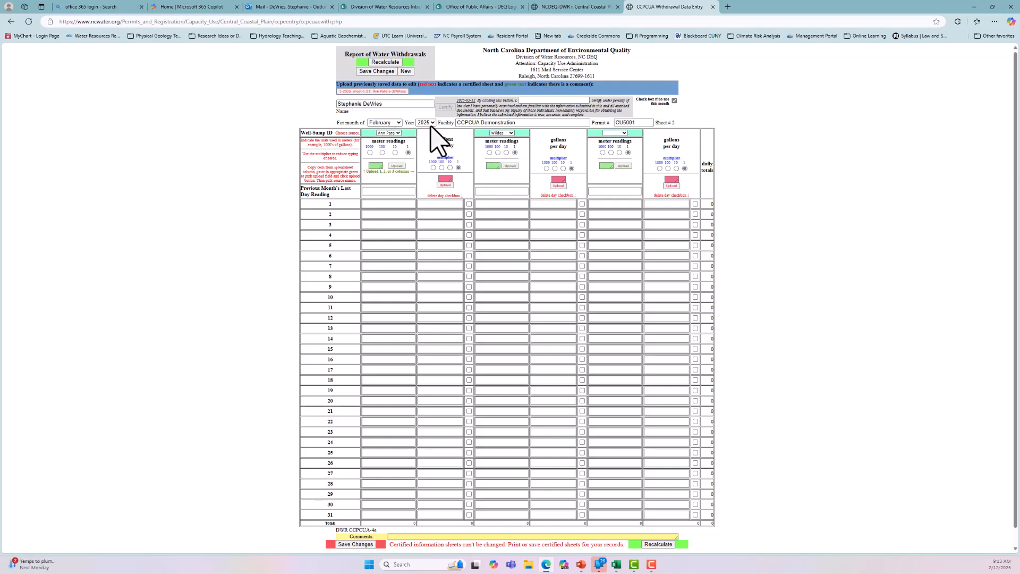
{"action": "left_click", "coordinate": [533, 101]}
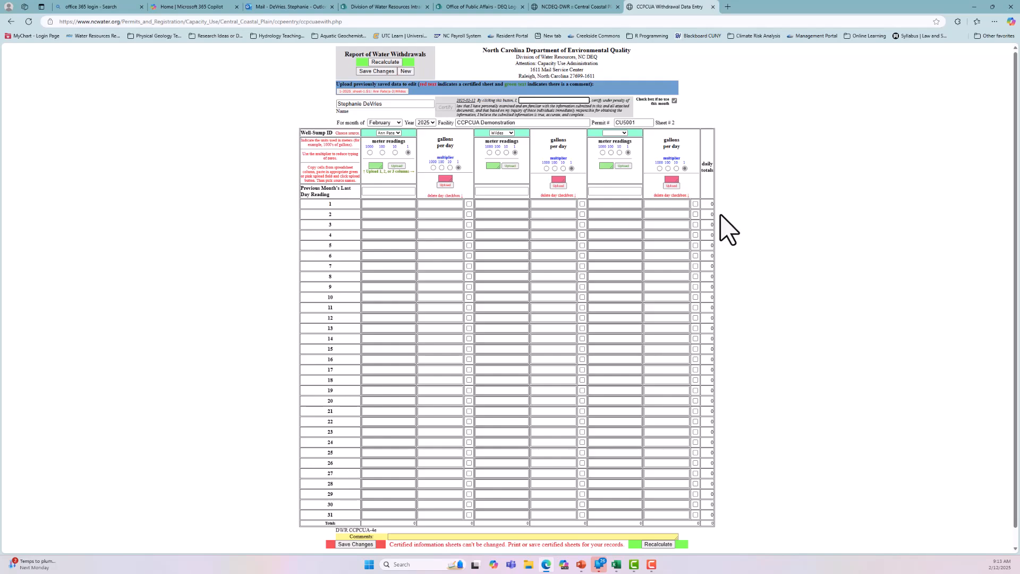
Step: Go to the water level entry screen and set the report month to January
{"action": "scroll", "coordinate": [720, 220], "scroll_direction": "down", "scroll_amount": 1}
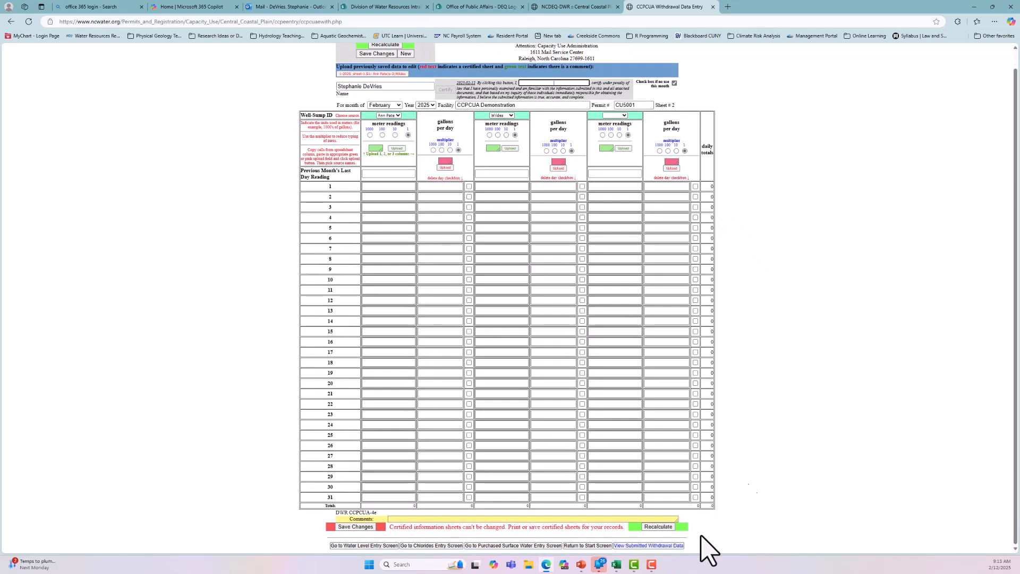
{"action": "left_click", "coordinate": [359, 546]}
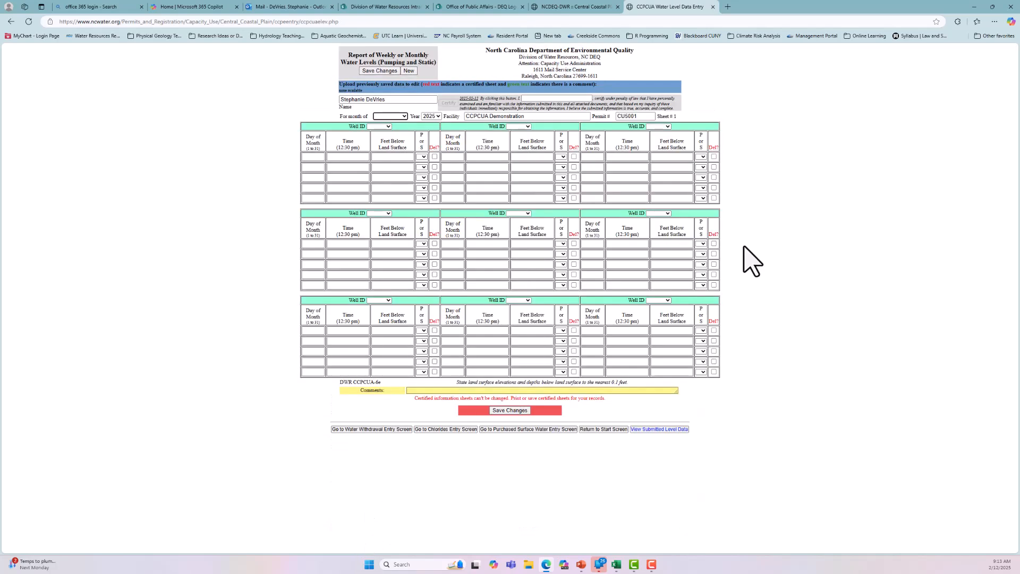
{"action": "left_click", "coordinate": [405, 117]}
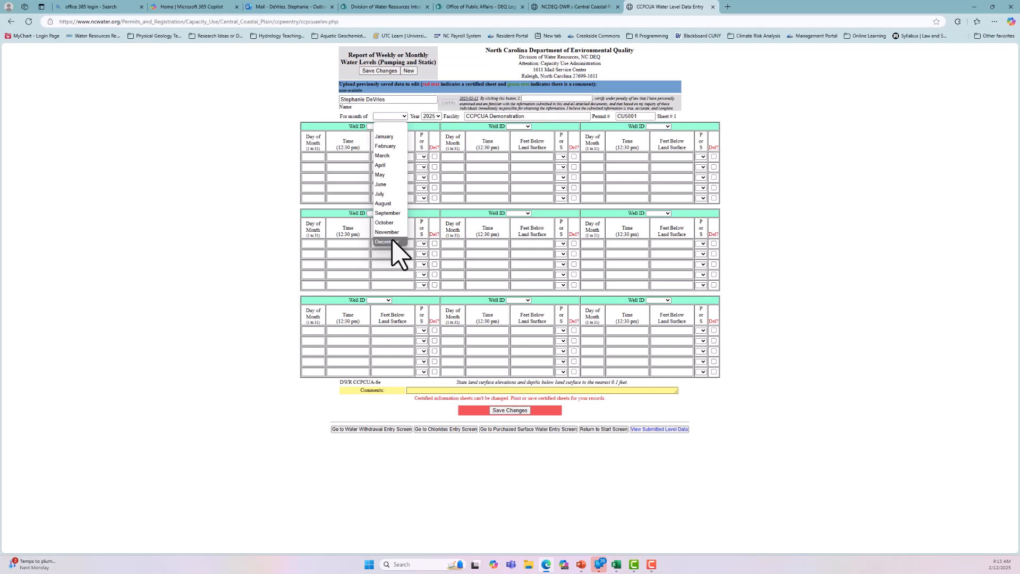
{"action": "left_click", "coordinate": [387, 137]}
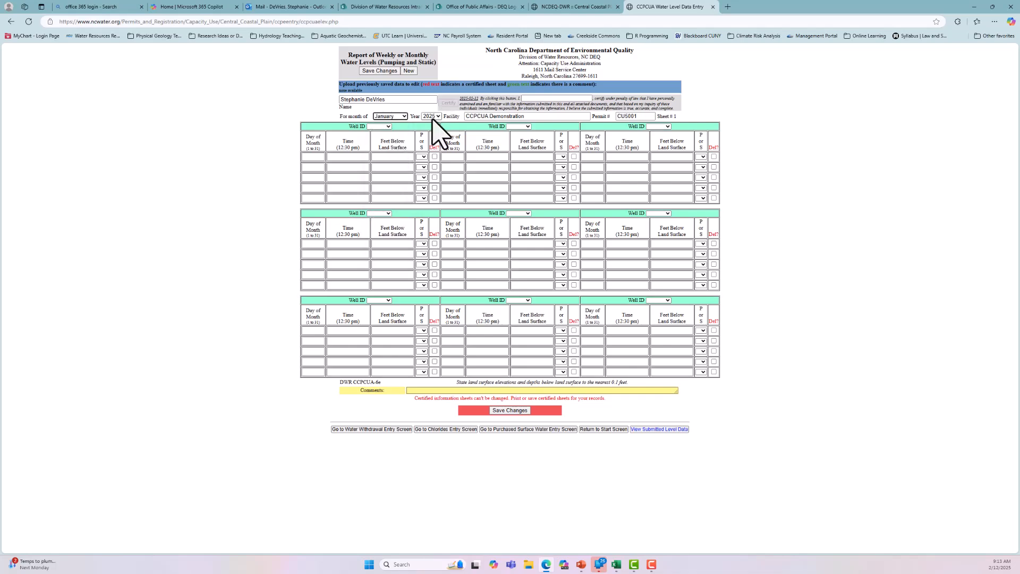
Step: Assign the first listed well to the first Well ID block and the other well to the second block
{"action": "left_click", "coordinate": [384, 127]}
{"action": "left_click", "coordinate": [388, 143]}
{"action": "left_click", "coordinate": [525, 127]}
{"action": "left_click", "coordinate": [524, 163]}
Step: Enter the first well's static water level for day 25 at 1:00 pm as 38 feet below land surface
{"action": "left_click", "coordinate": [317, 158]}
{"action": "left_click", "coordinate": [353, 157]}
{"action": "key", "text": "Tab"}
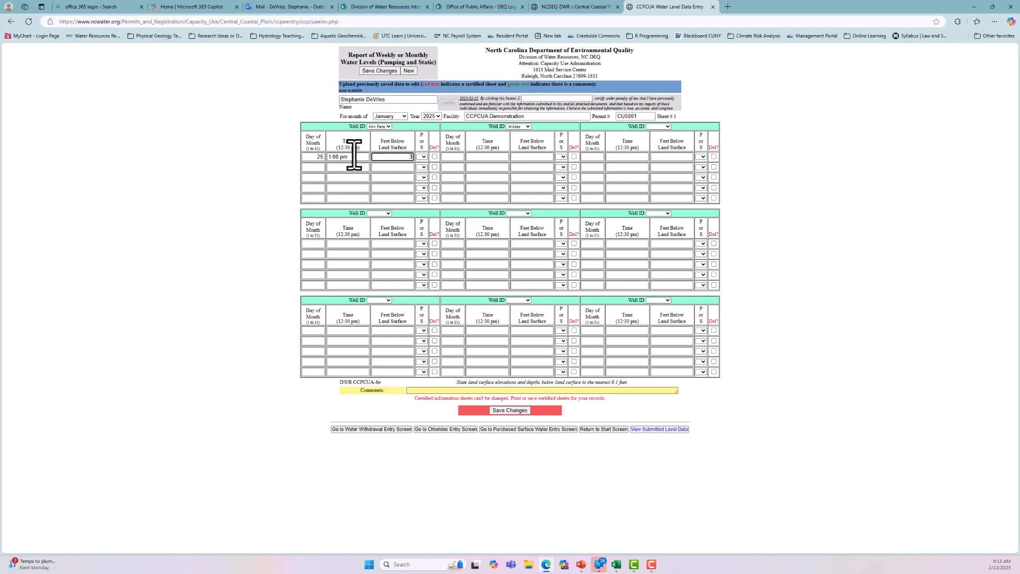
{"action": "left_click", "coordinate": [422, 157]}
{"action": "left_click", "coordinate": [422, 176]}
Step: Add a pumping water level for the first well on day 26 at 1:00 pm, 60 feet below land surface
{"action": "left_click", "coordinate": [313, 167]}
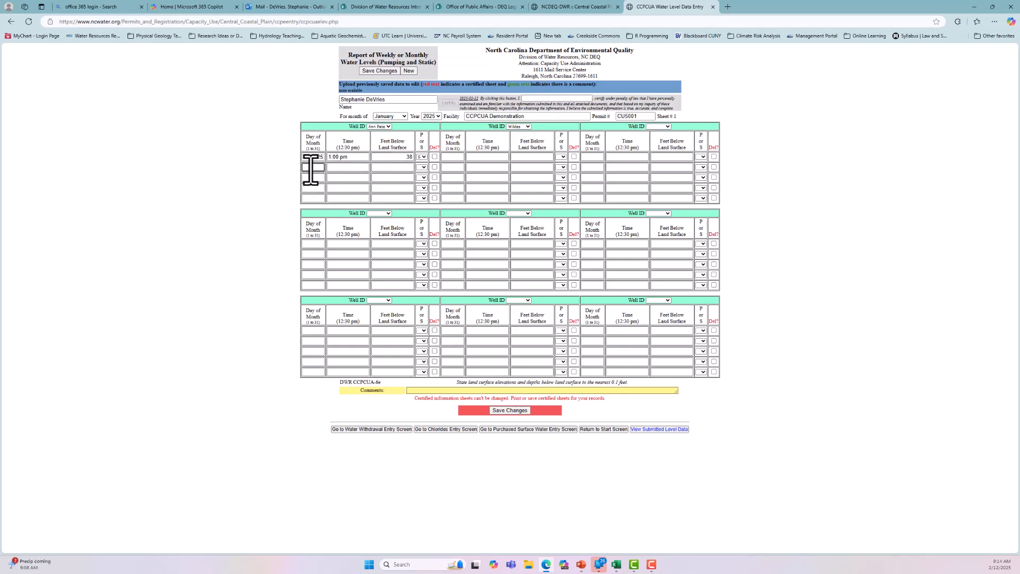
{"action": "key", "text": "Tab"}
{"action": "key", "text": "Tab"}
{"action": "left_click", "coordinate": [424, 168]}
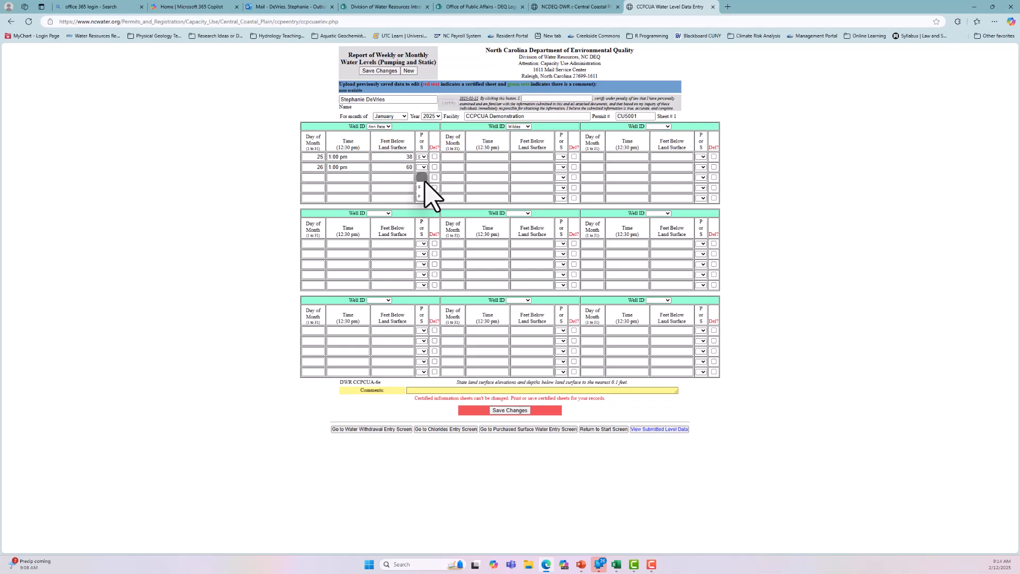
{"action": "left_click", "coordinate": [425, 206]}
Step: Save the January water level sheet and reload it from the previously saved data
{"action": "left_click", "coordinate": [521, 411]}
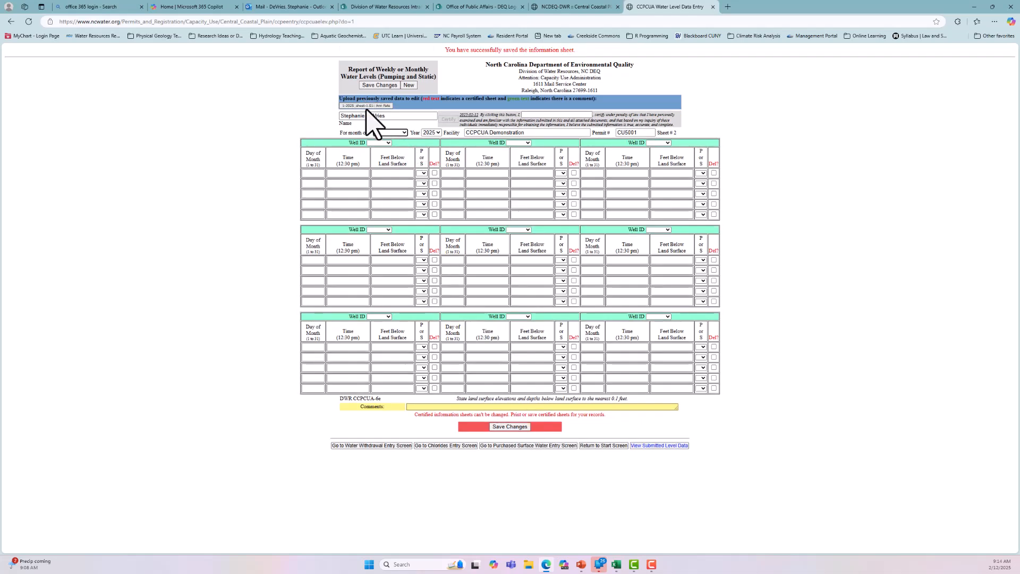
{"action": "left_click", "coordinate": [368, 106]}
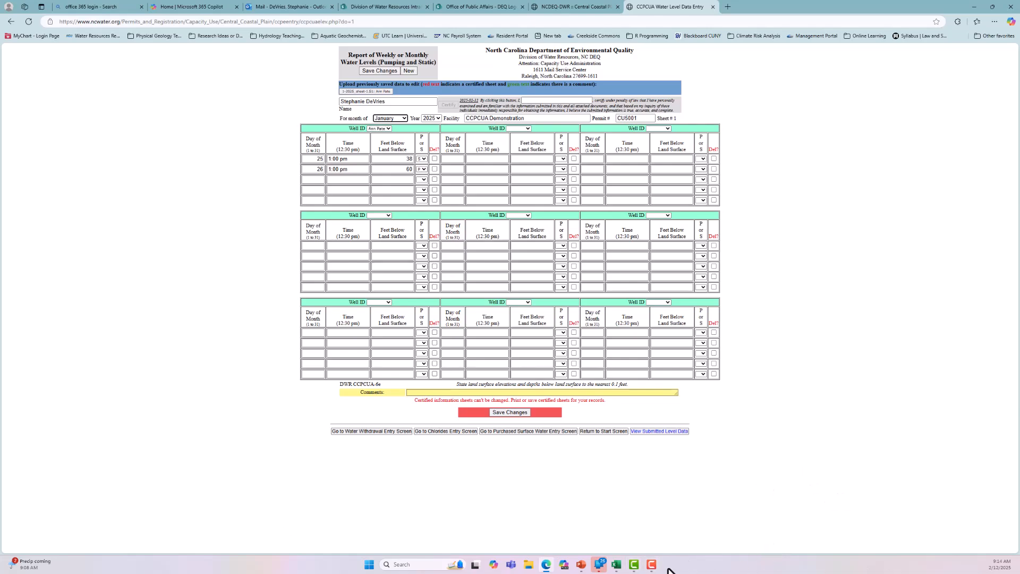
{"action": "left_click", "coordinate": [634, 565]}
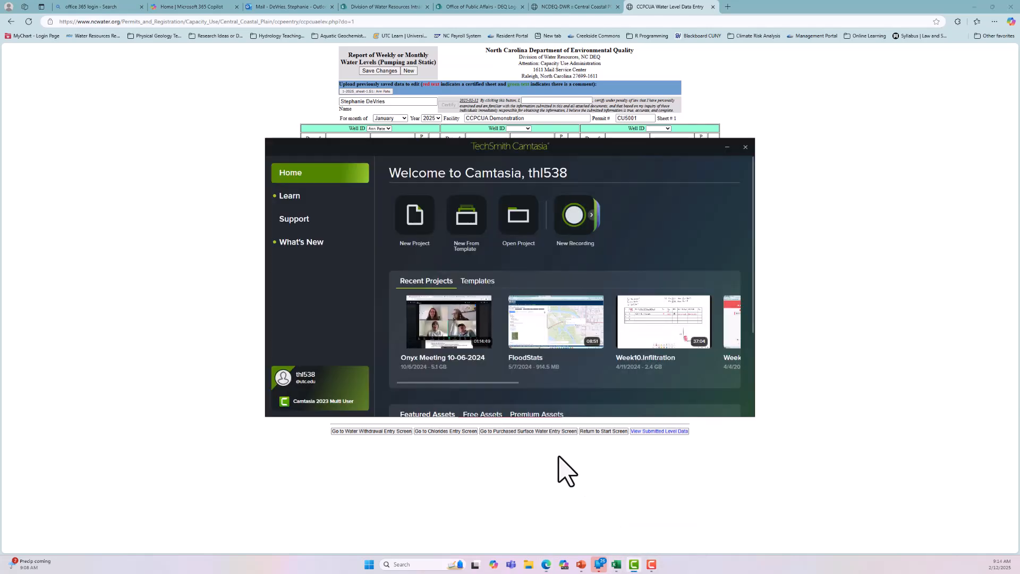